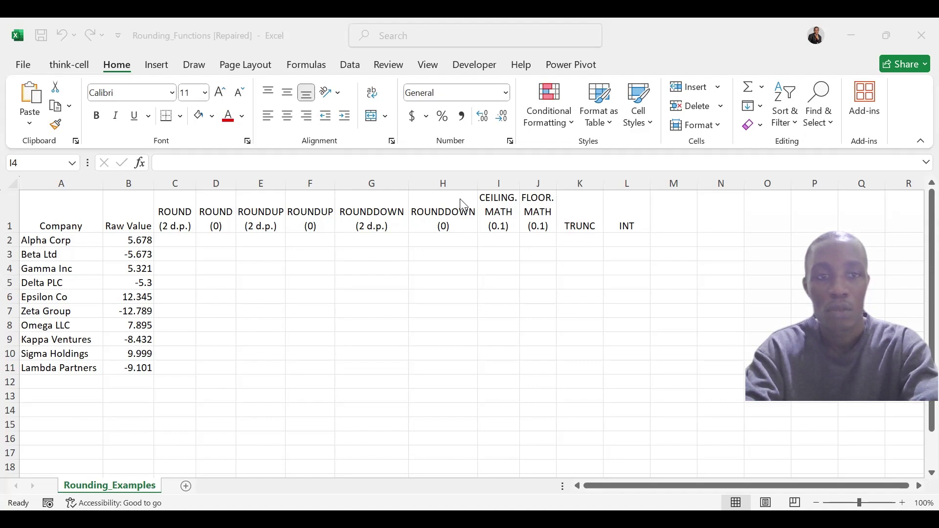
Enter the formula =ROUND(B2,2) in cell C2 to round Alpha Corp's raw value to two decimals.
left_click(165, 238)
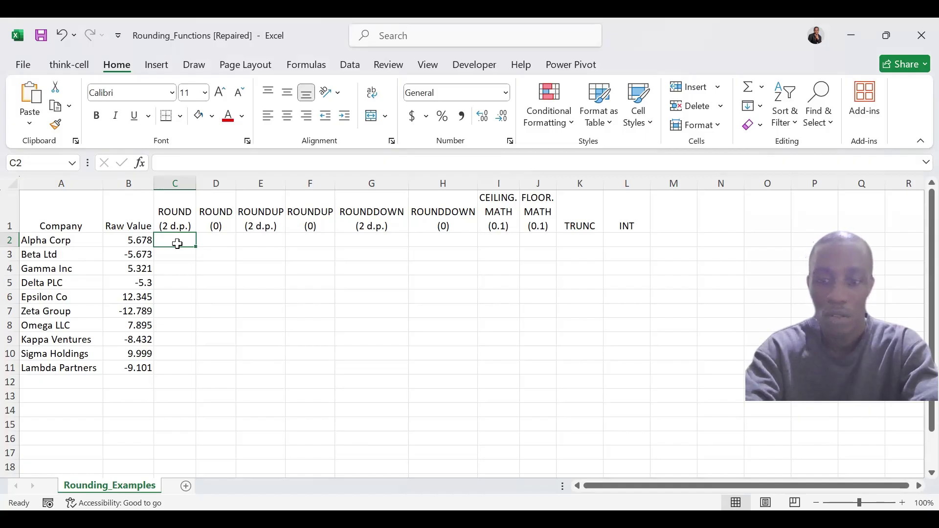
type("=")
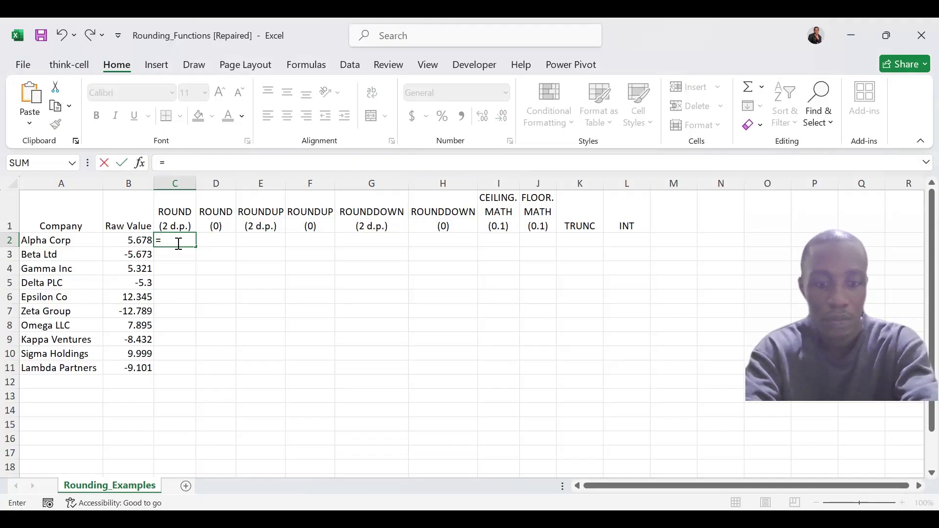
type("R")
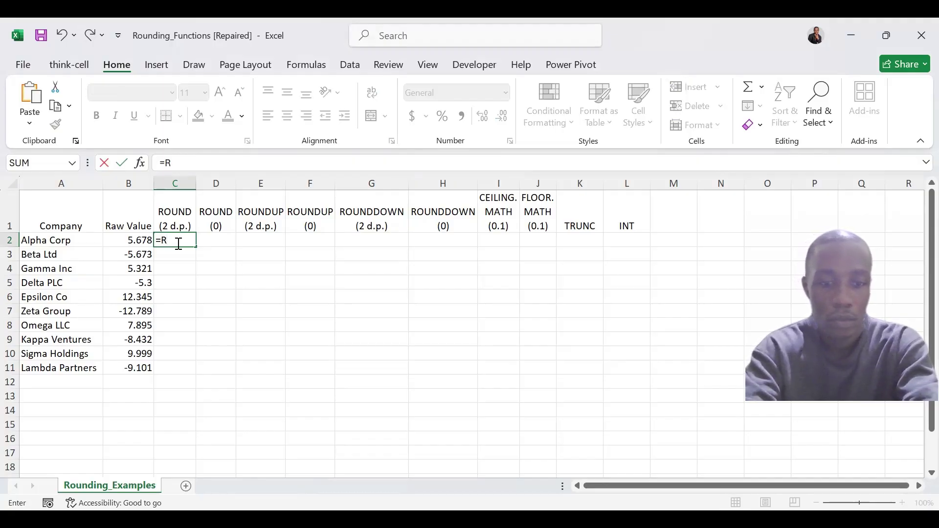
type("OUND")
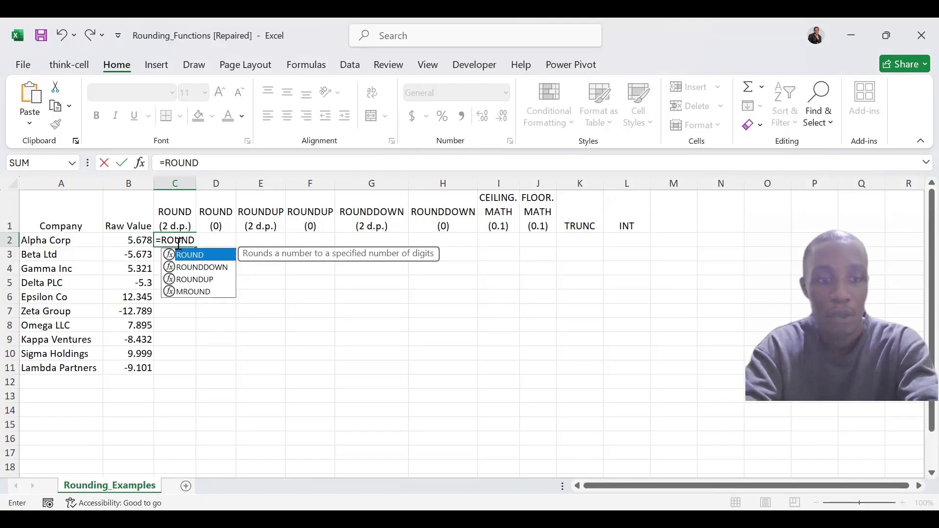
key("Tab")
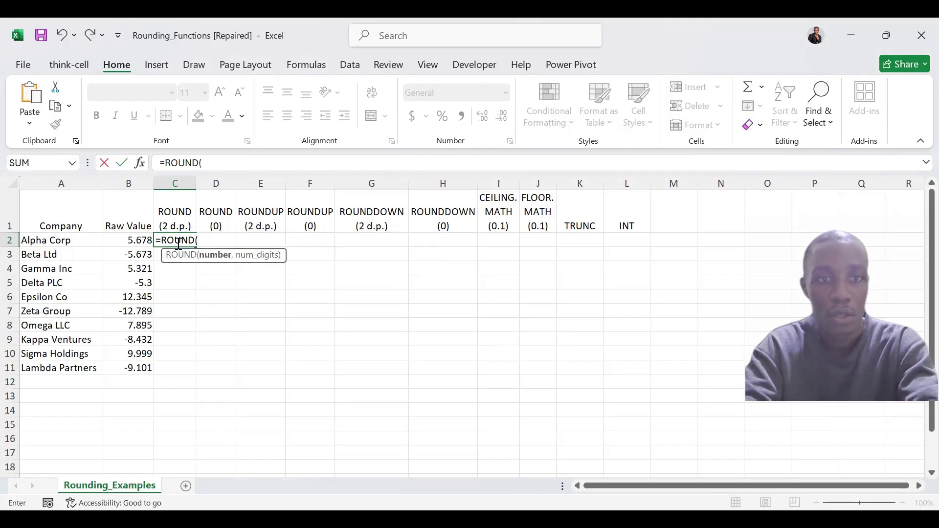
left_click(139, 239)
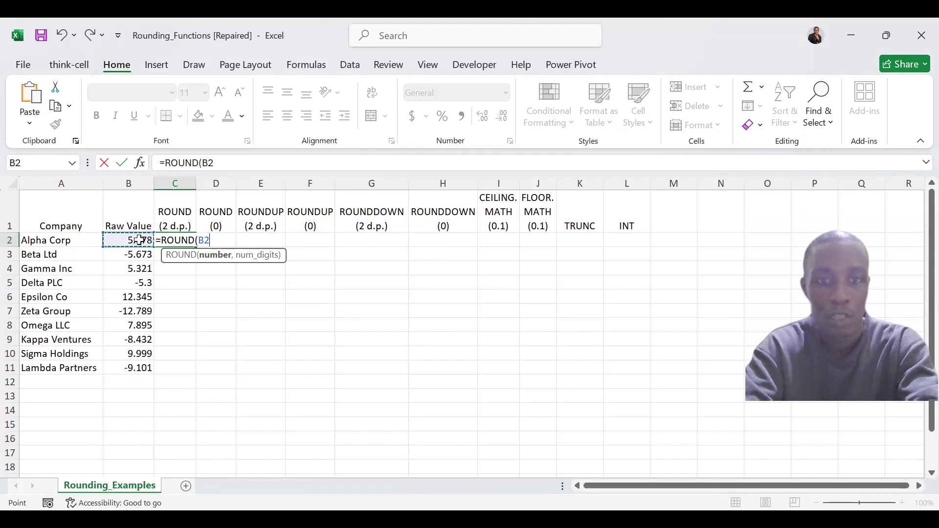
type(",")
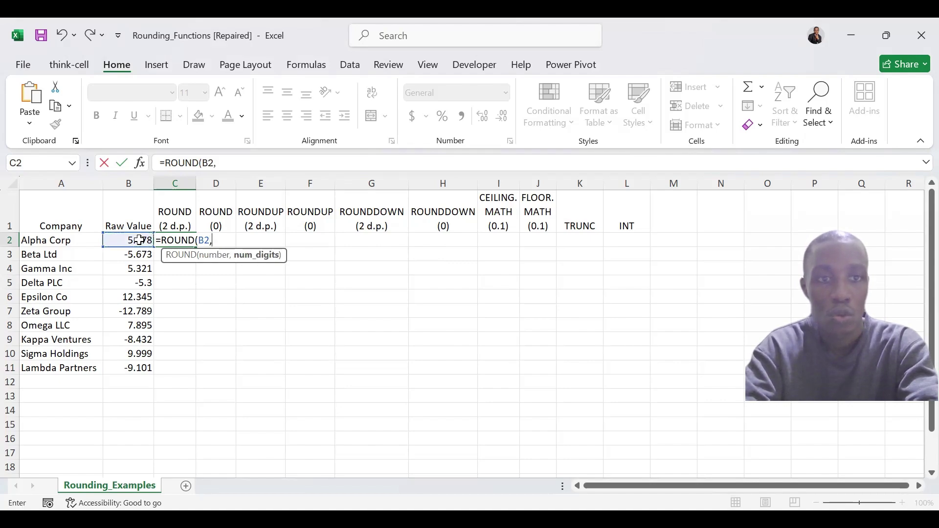
type("2")
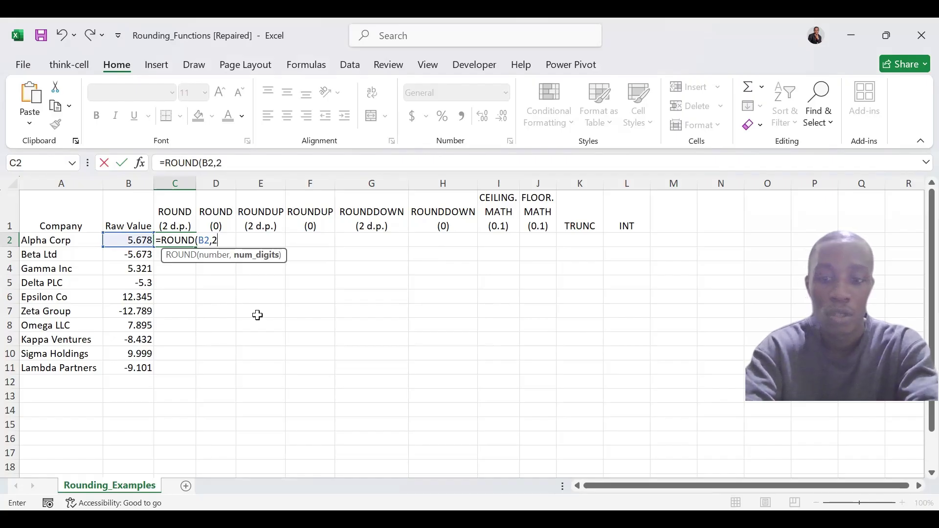
type(")")
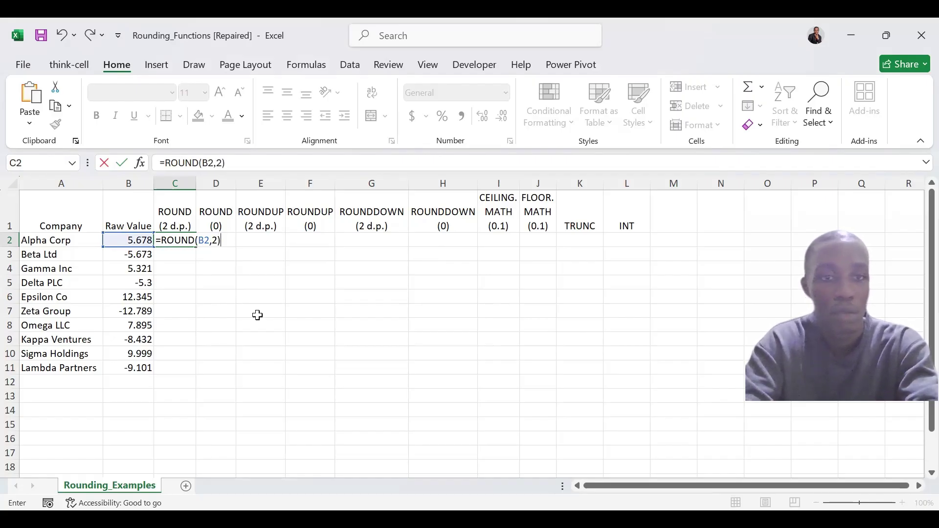
key("ctrl+Return")
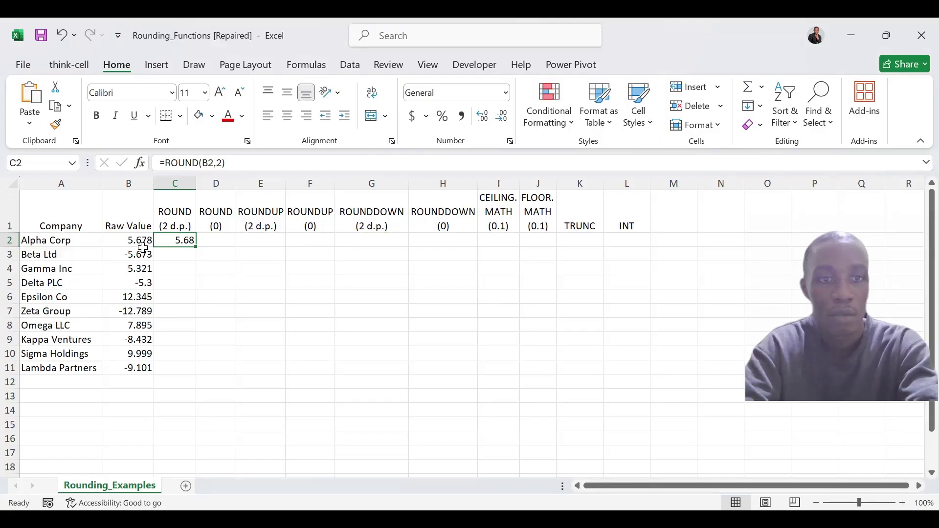
Fill the ROUND (2 d.p.) formula down to C11 and display the column's results with two decimal places.
double_click(195, 250)
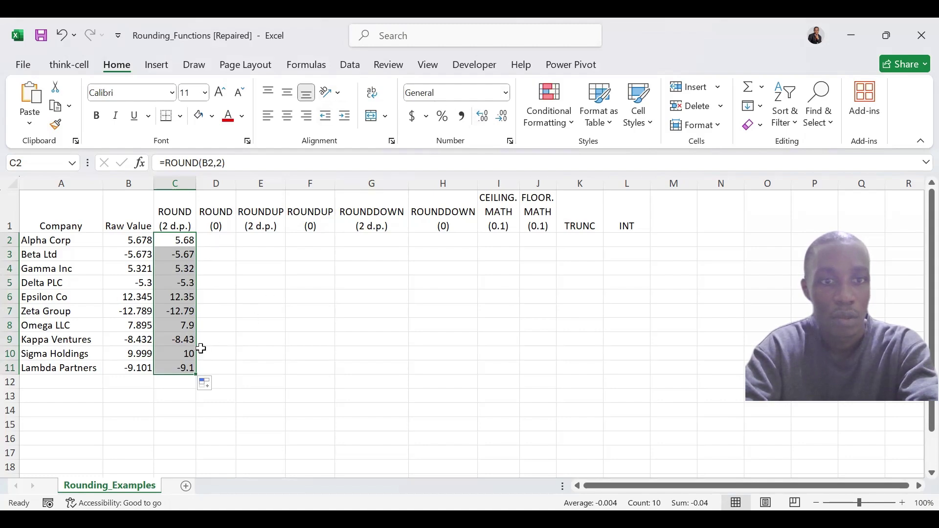
left_click(482, 118)
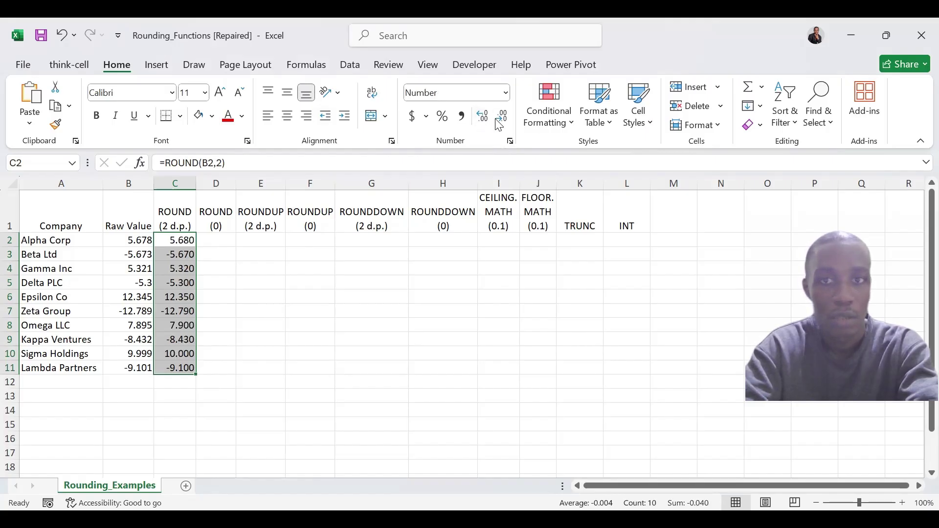
left_click(501, 123)
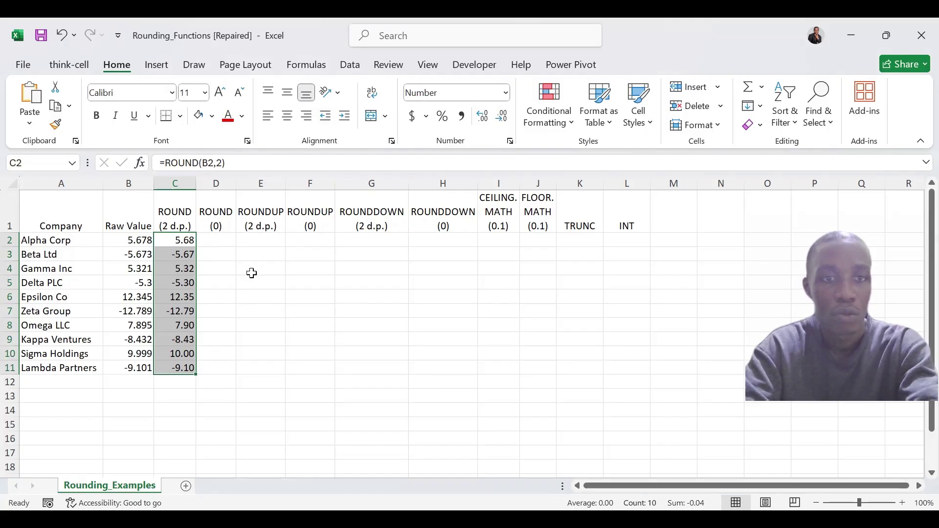
Enter =ROUND(B2,0) in cell D2 and fill it down through D11.
left_click(224, 241)
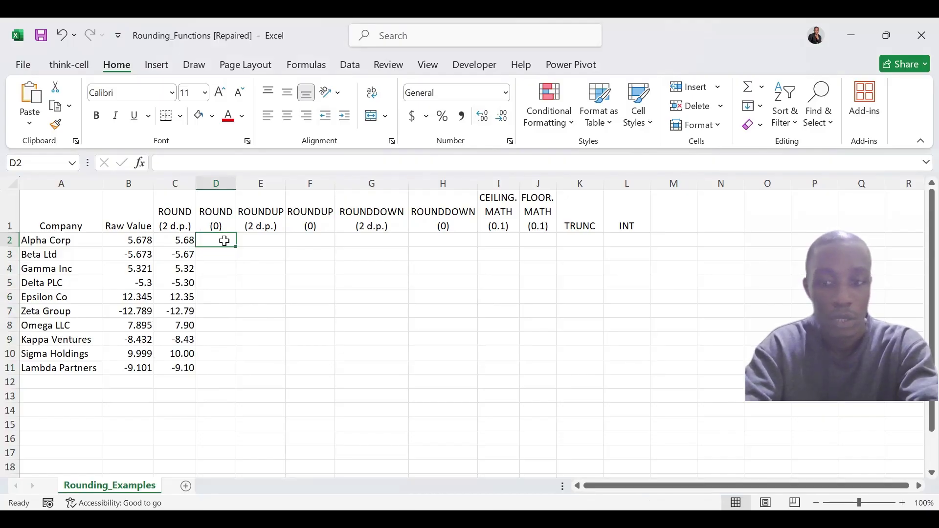
type("=")
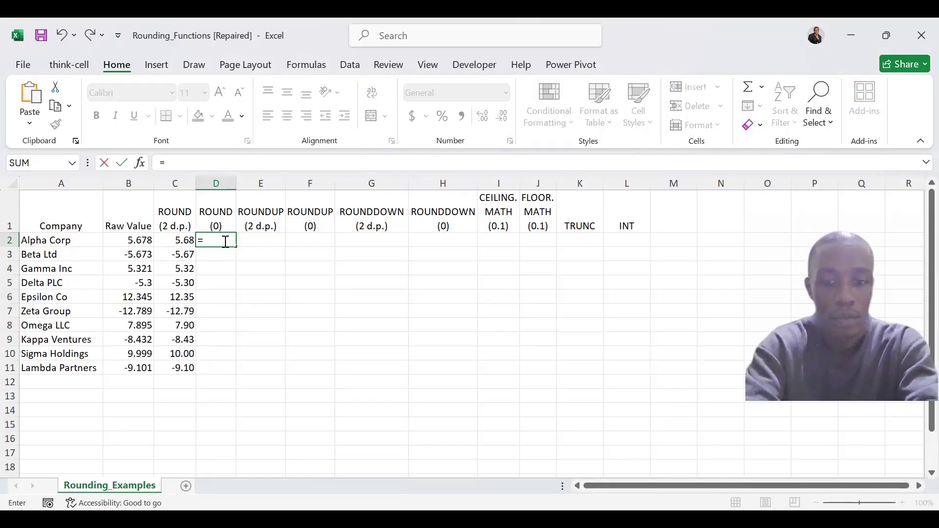
type("ROUND(")
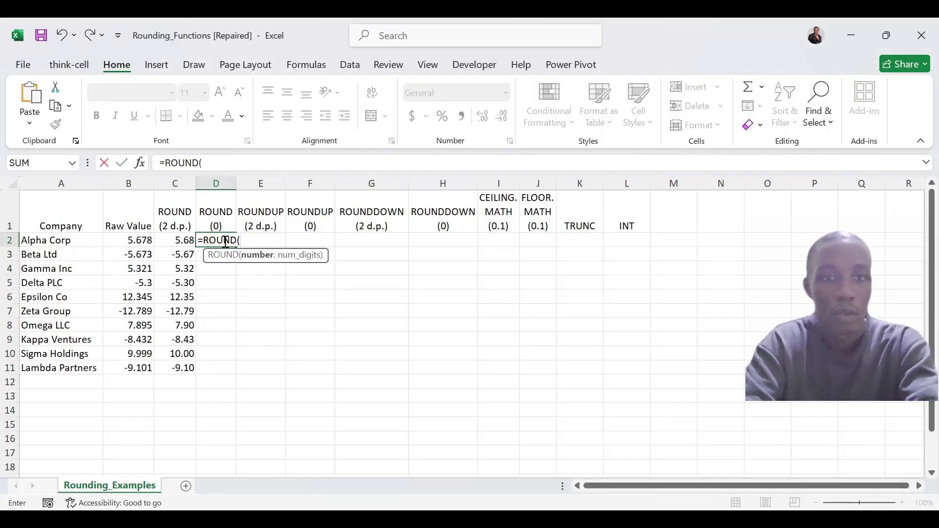
left_click(140, 244)
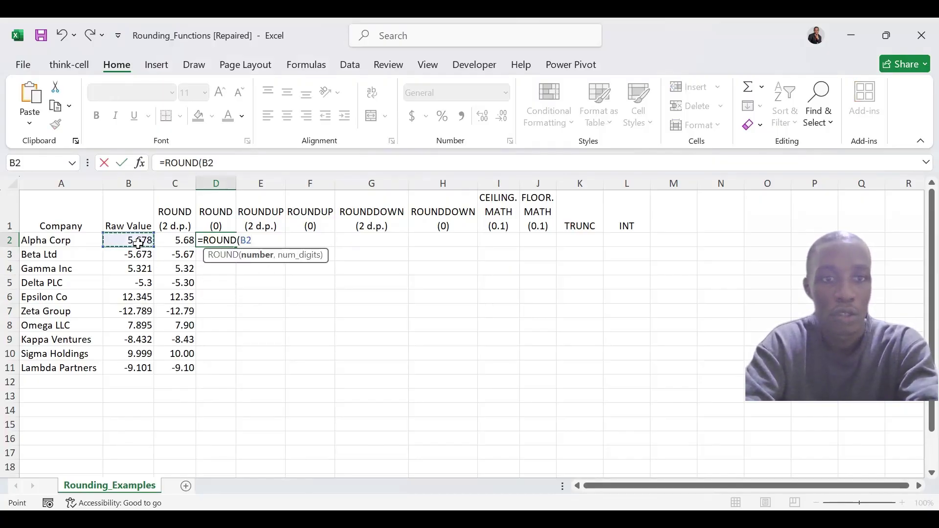
type(",")
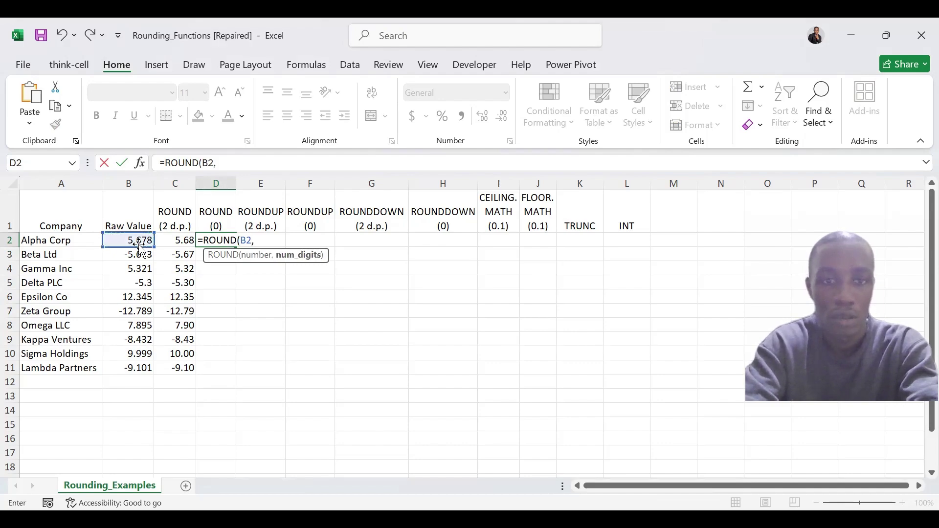
type("0)")
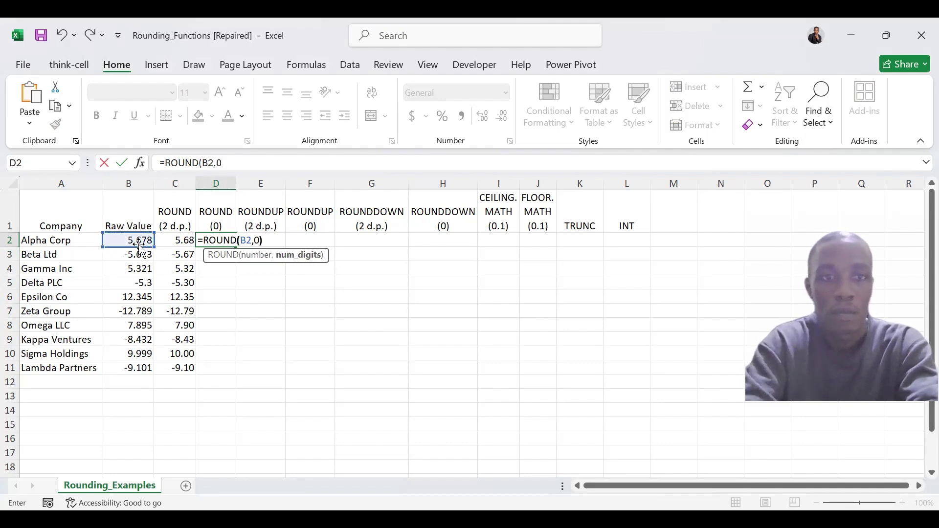
key("ctrl+Return")
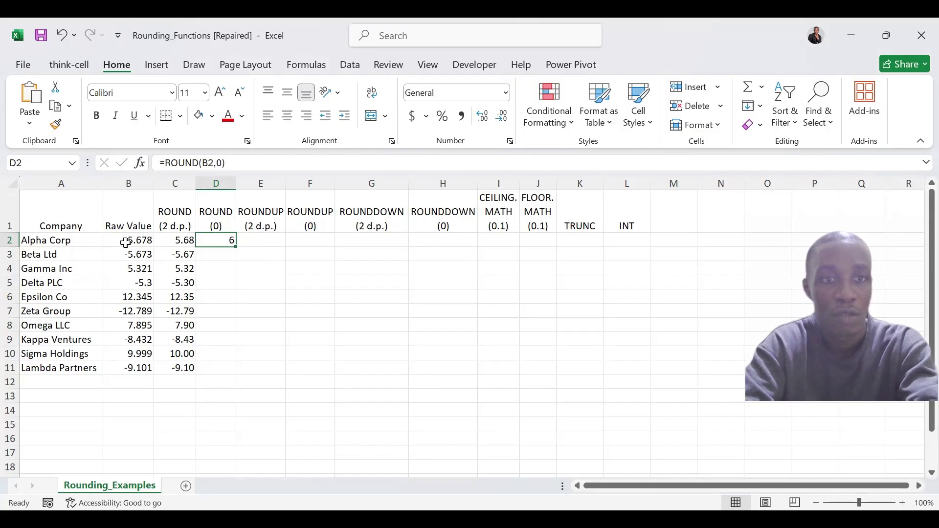
double_click(238, 248)
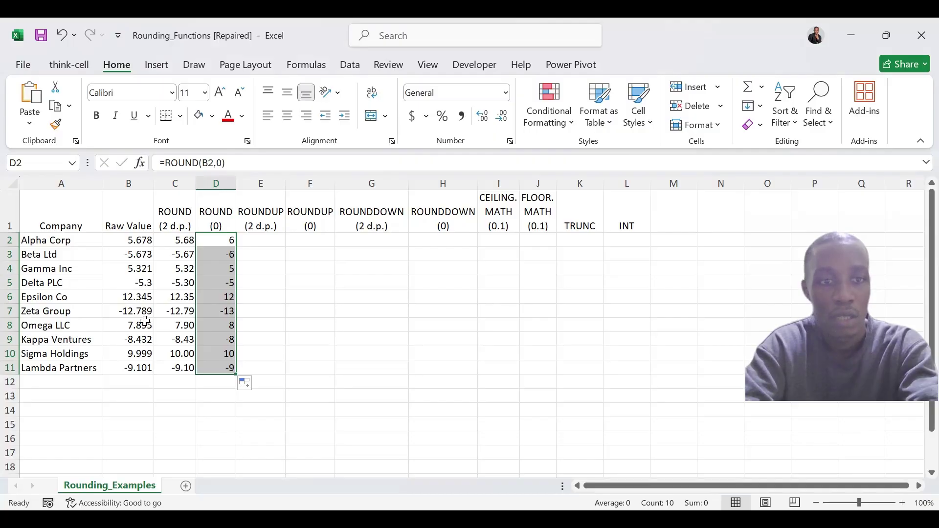
Enter the formula =ROUNDUP(B2,2) in cell E2 to round Alpha Corp's raw value up to two decimals.
left_click(266, 237)
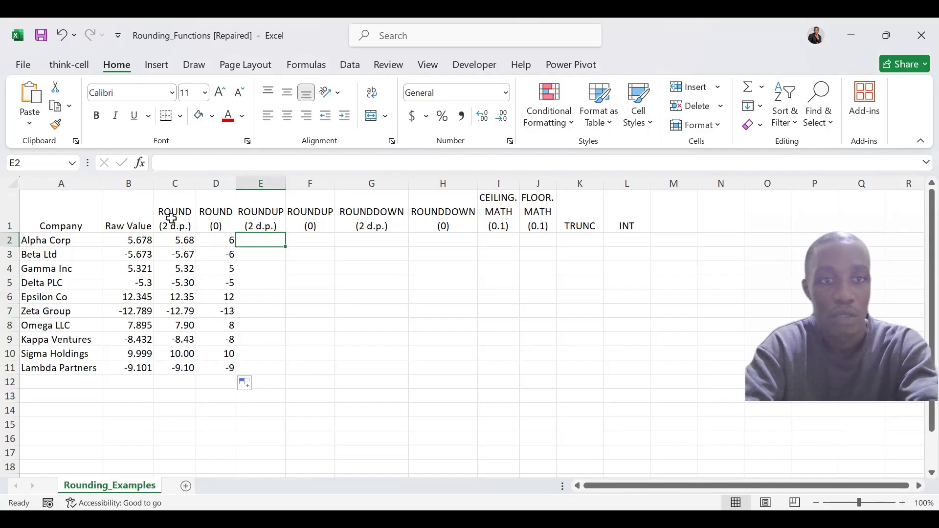
type("=")
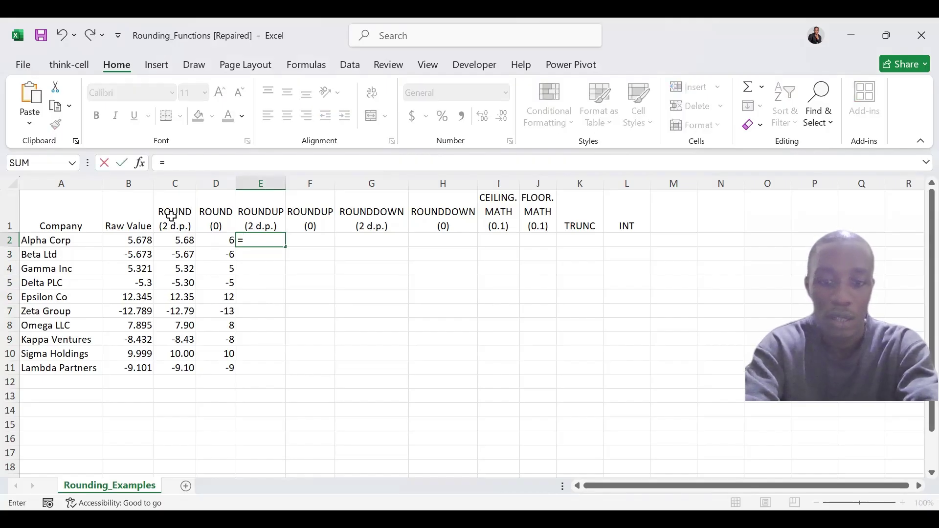
type("ROUND")
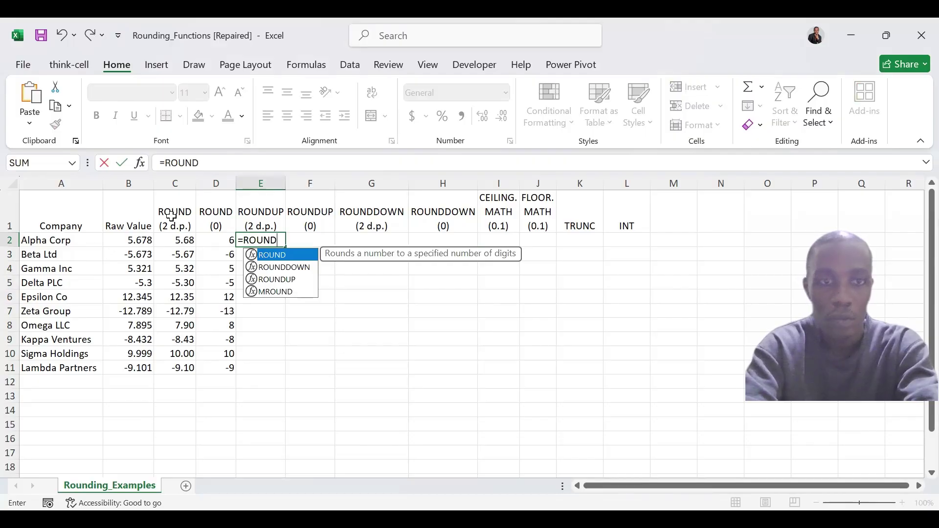
type("UP")
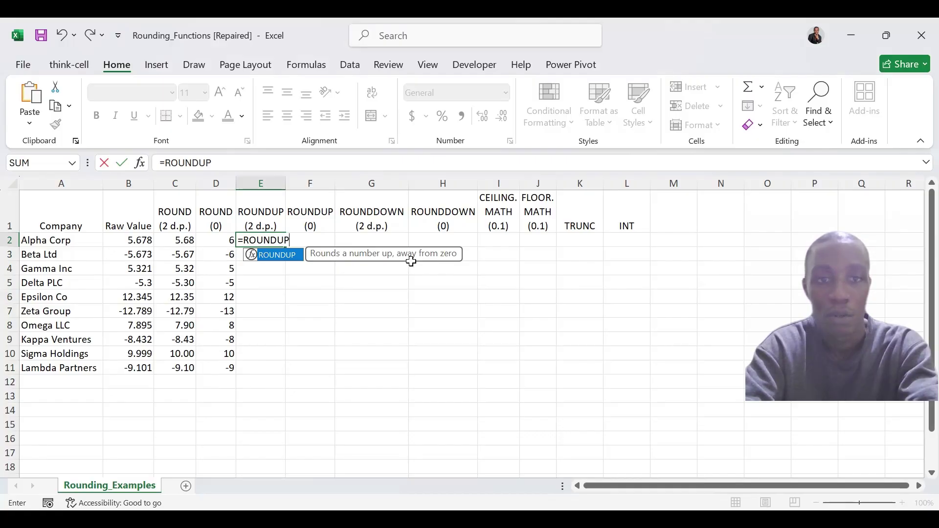
type("(")
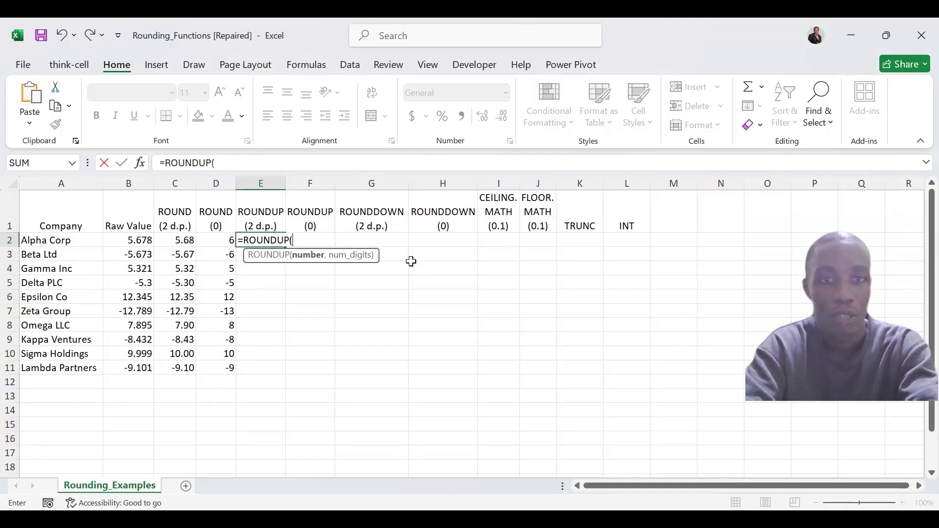
left_click(134, 241)
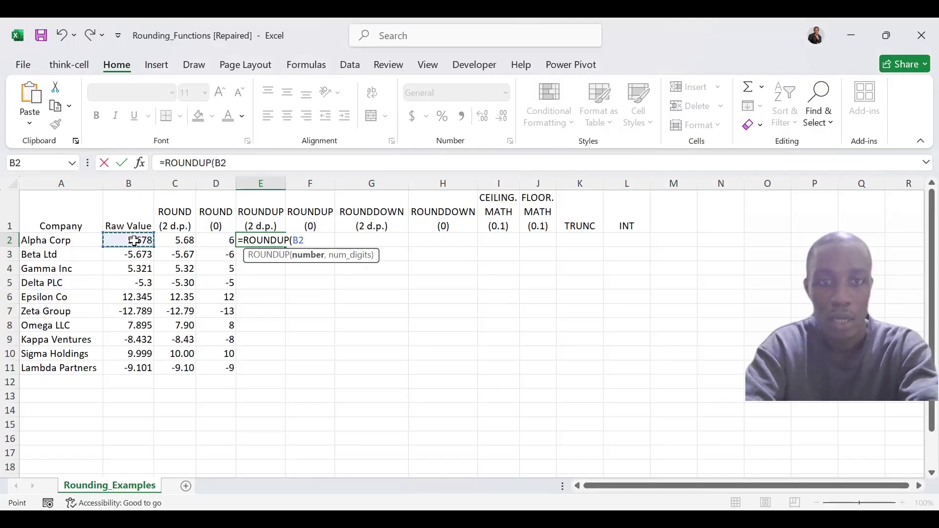
type(",")
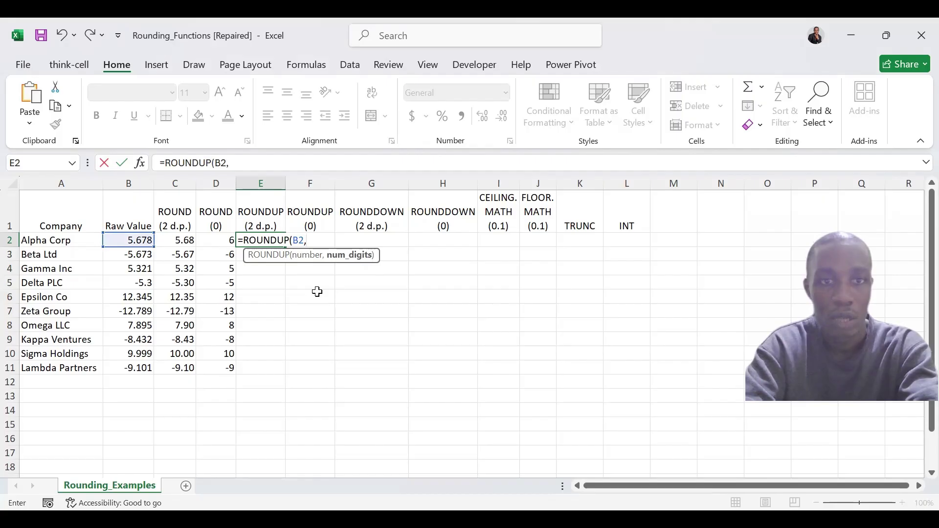
type("2")
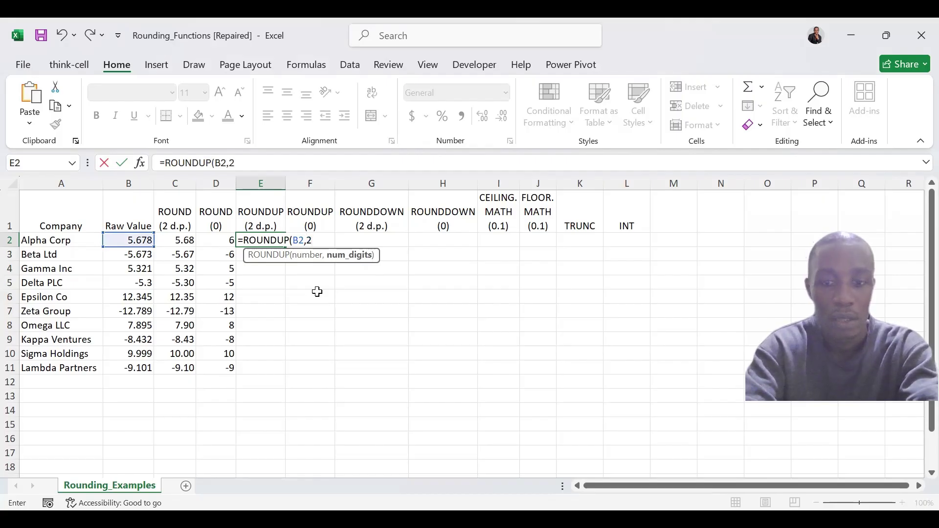
type(")")
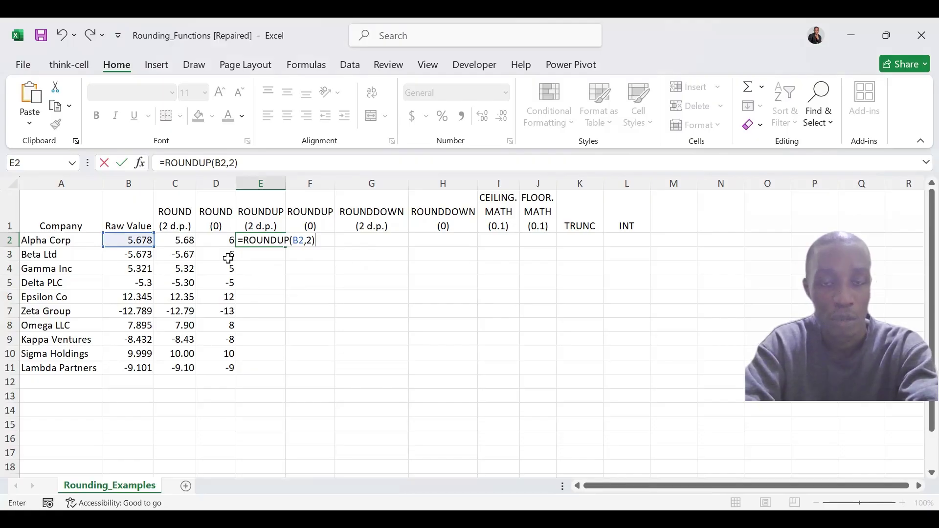
key("ctrl+Return")
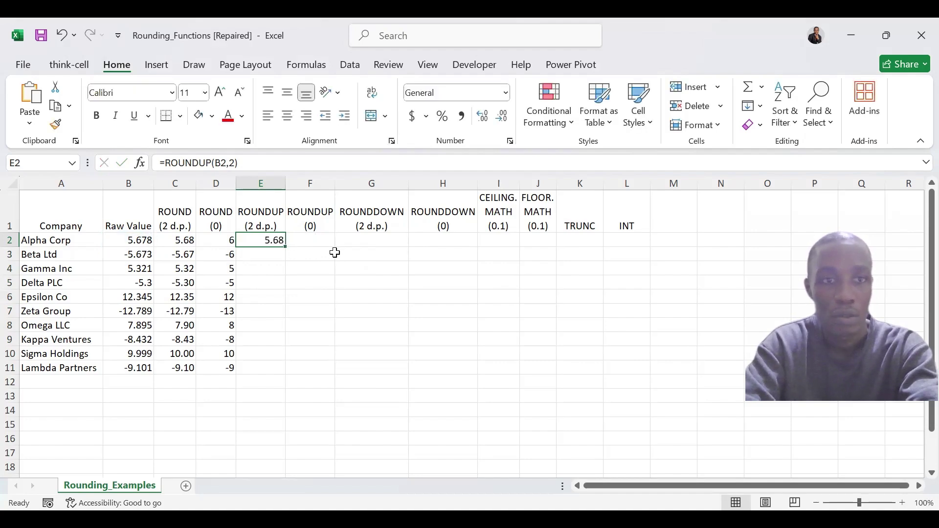
Fill the ROUNDUP (2 d.p.) formula down to E11 and display the column's results with two decimal places.
double_click(285, 247)
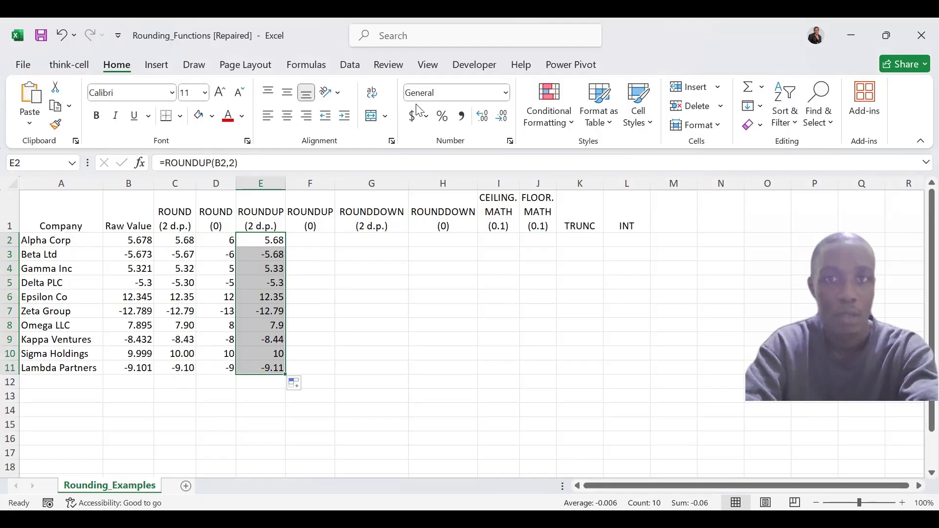
left_click(483, 121)
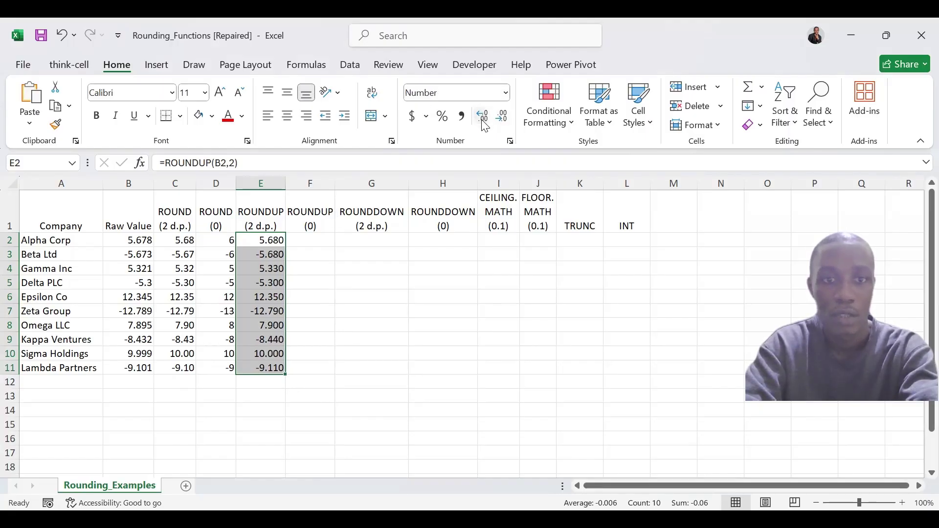
left_click(501, 121)
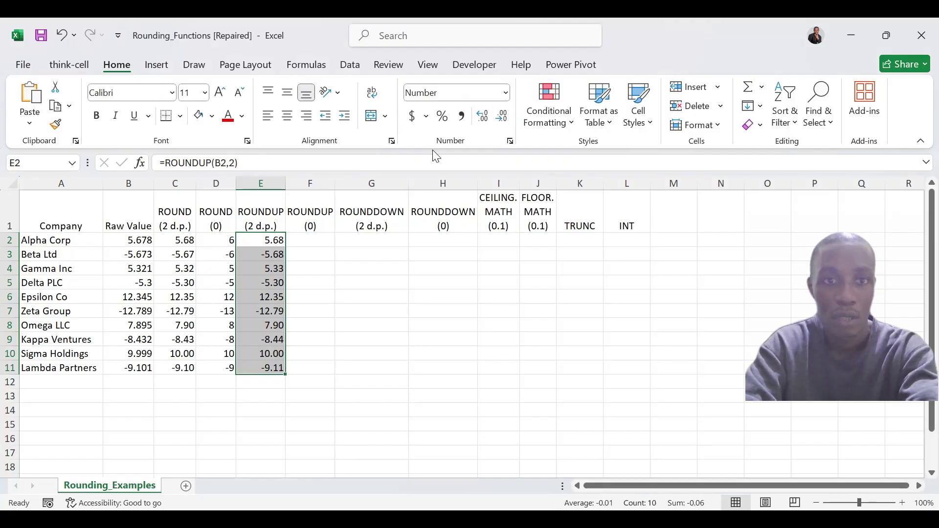
Enter =ROUNDUP(B2,0) in cell F2 and fill it down through F11.
left_click(315, 240)
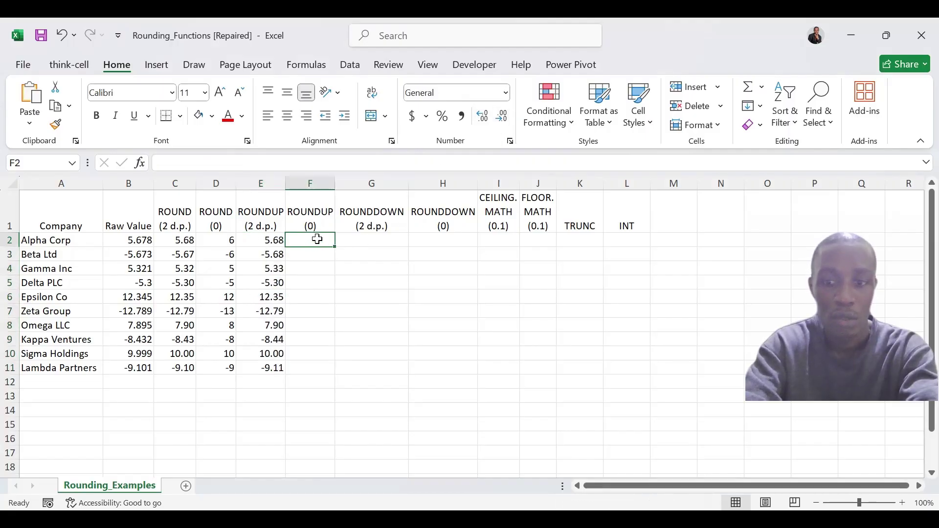
type("=")
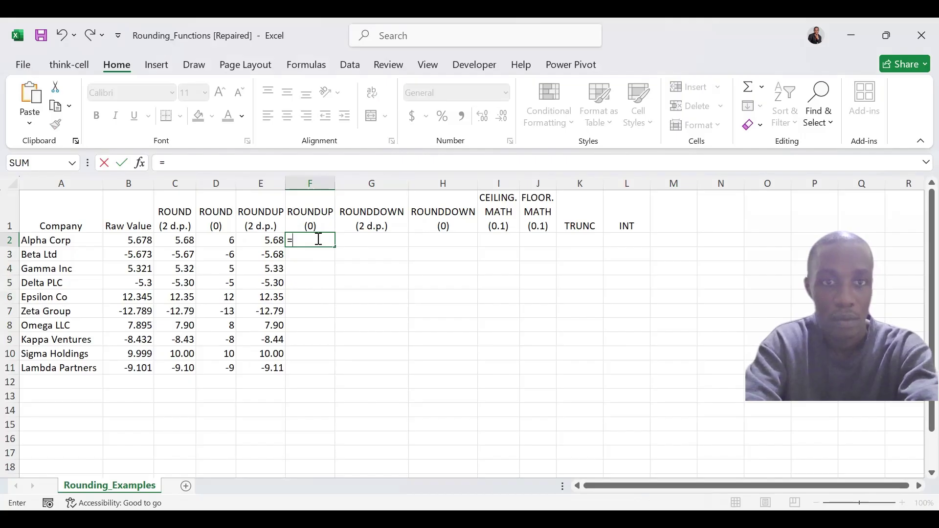
type("T")
key("BackSpace")
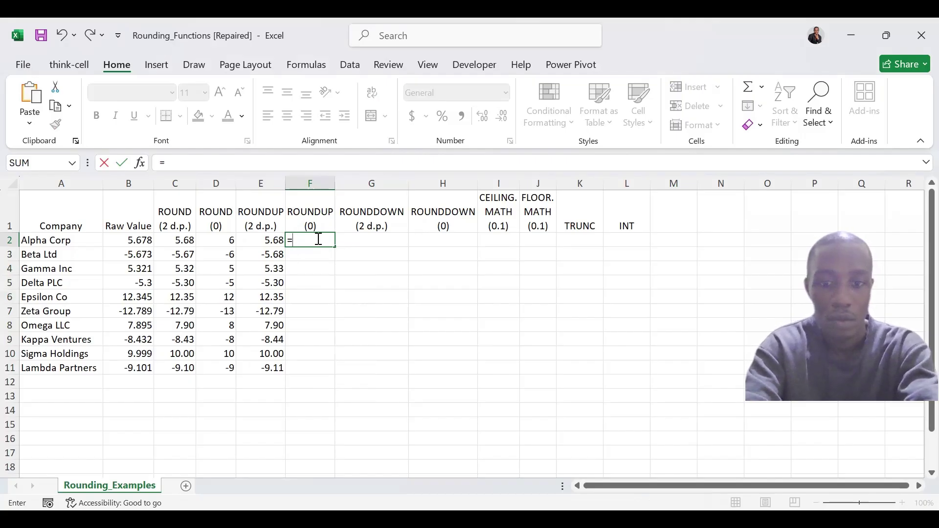
type("ROUN")
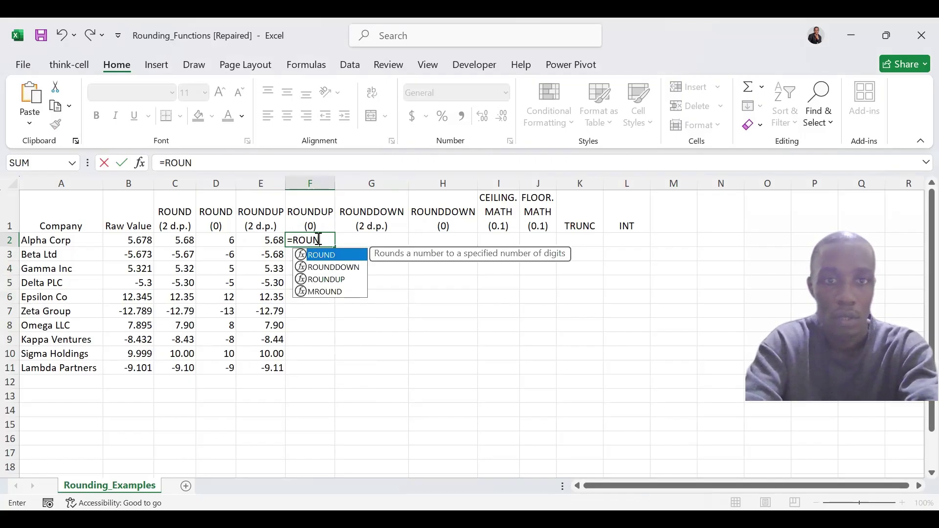
double_click(330, 280)
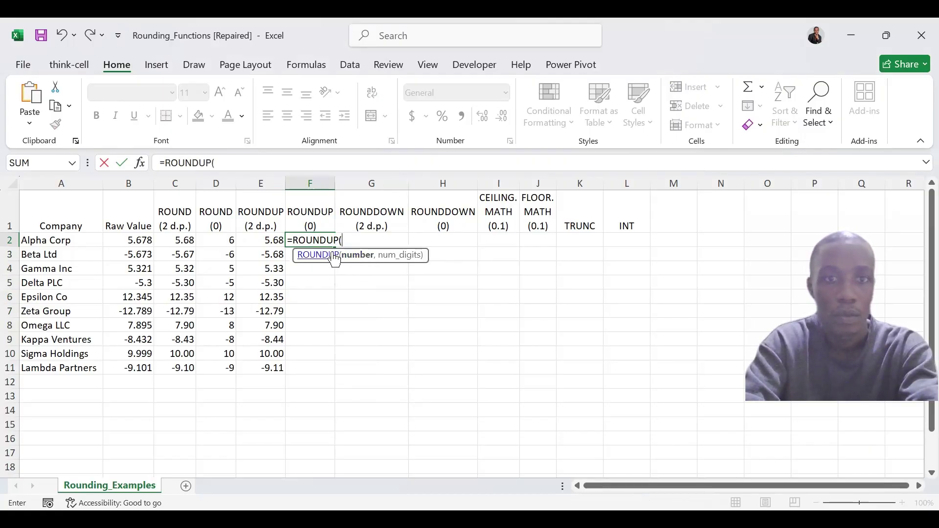
left_click(135, 240)
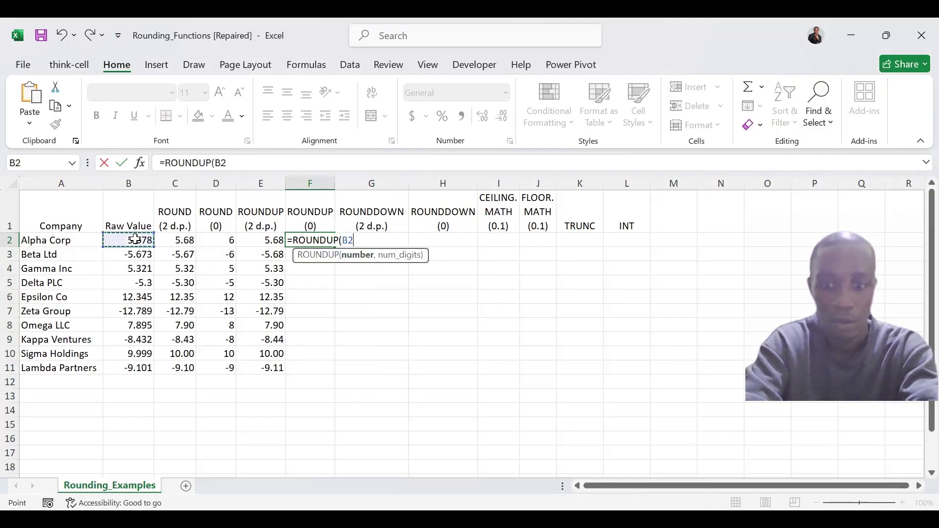
type(",0")
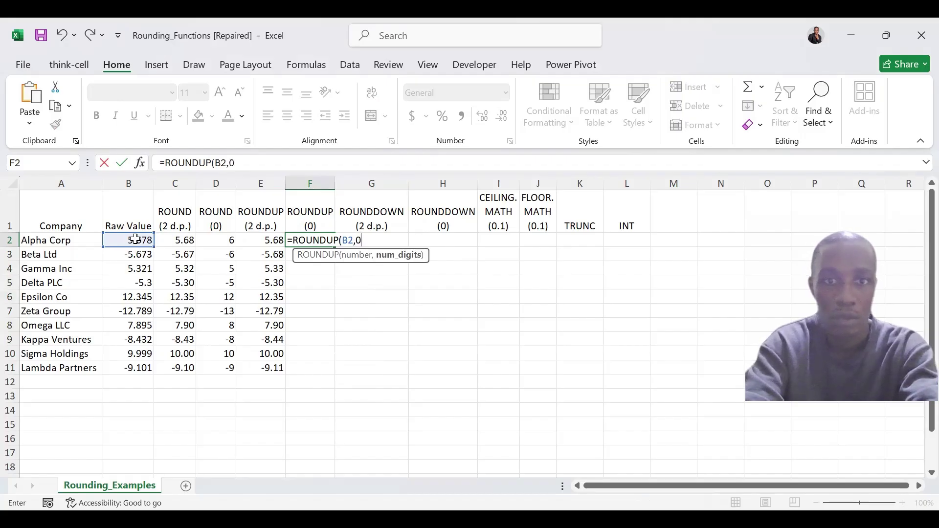
key("ctrl+Return")
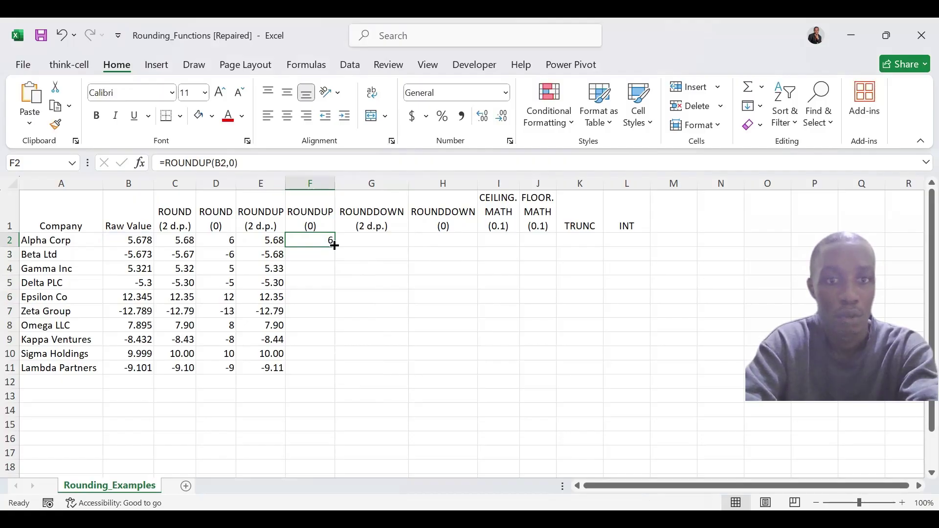
double_click(334, 245)
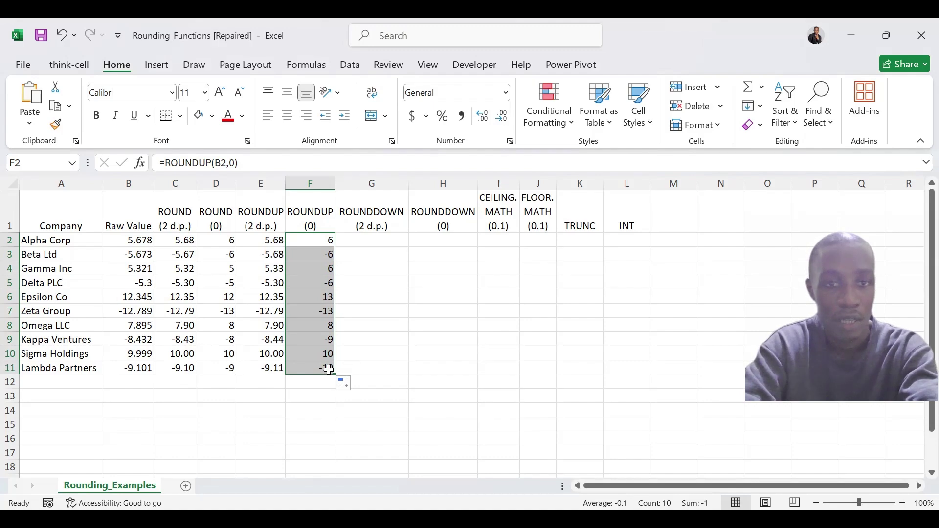
Enter the formula =ROUNDDOWN(B2,2) in cell G2 to round Alpha Corp's raw value down to two decimals.
left_click(387, 243)
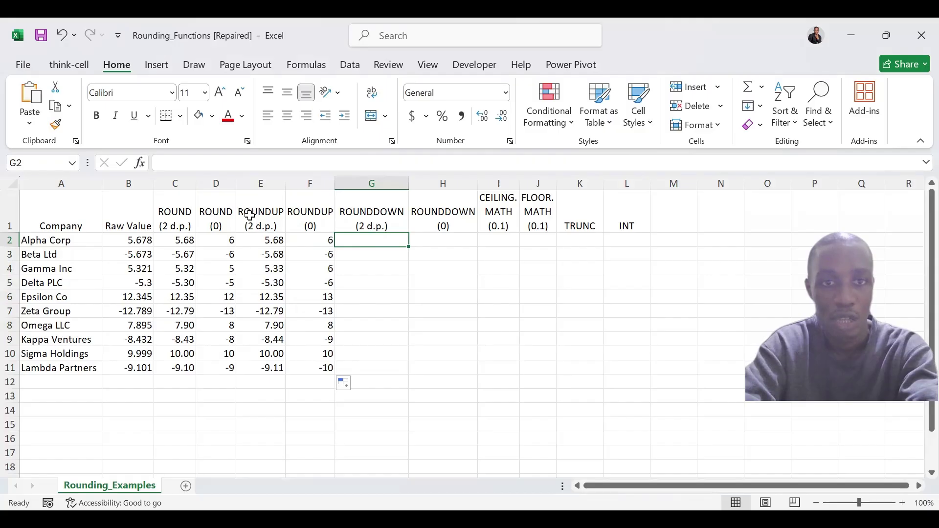
type("=")
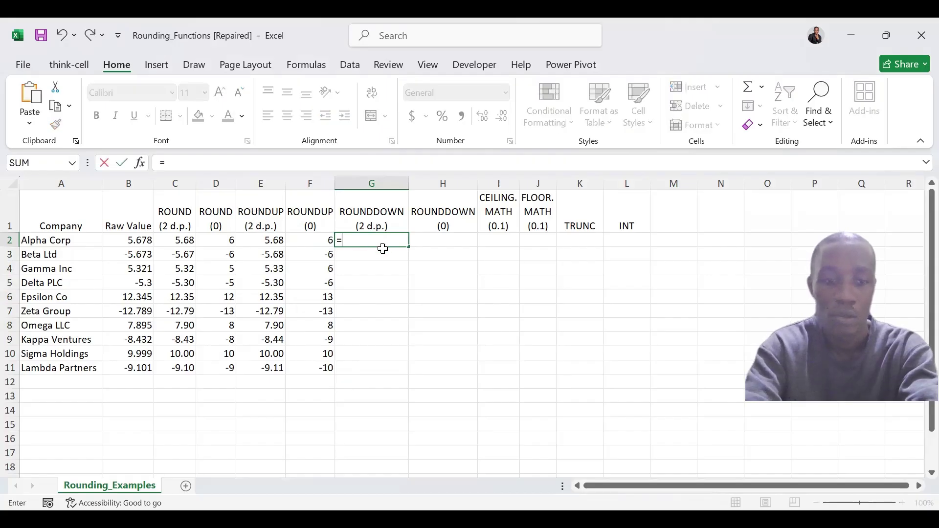
type("ROUND")
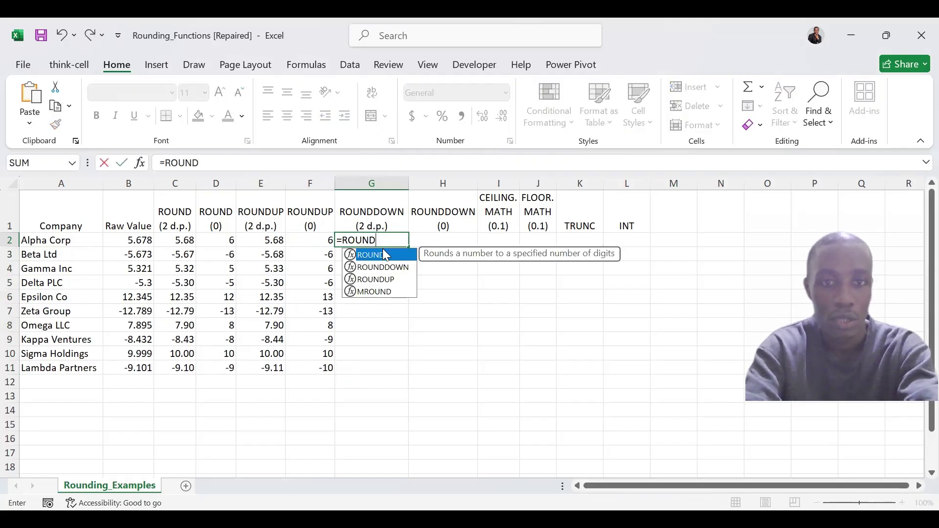
key("Down")
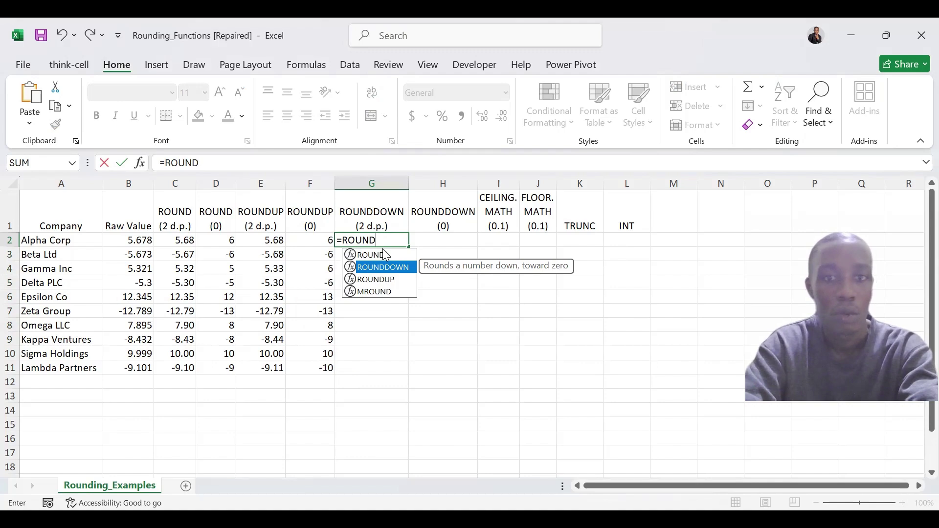
key("Tab")
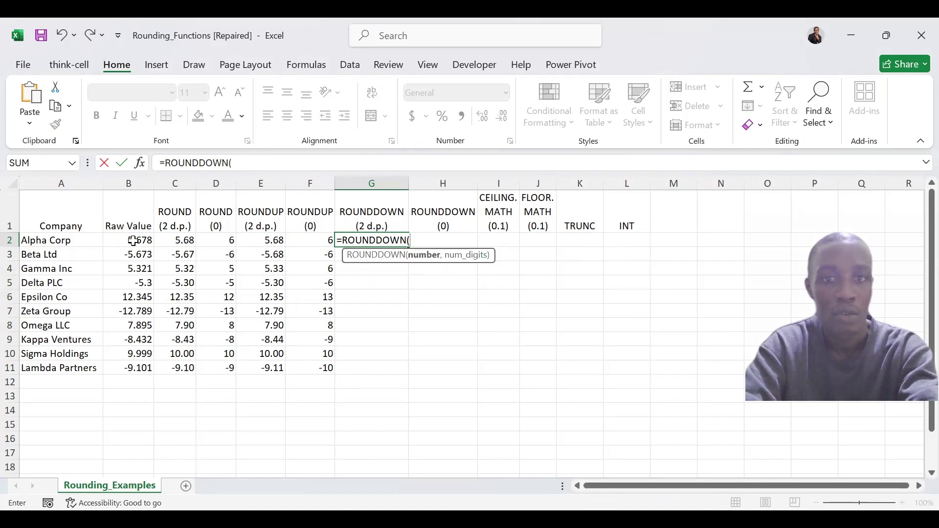
left_click(133, 241)
type(",")
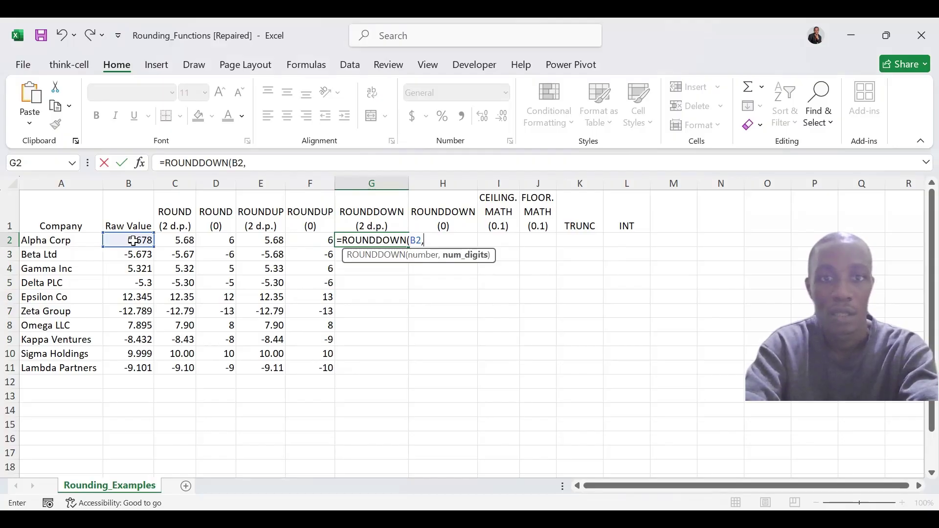
type("2")
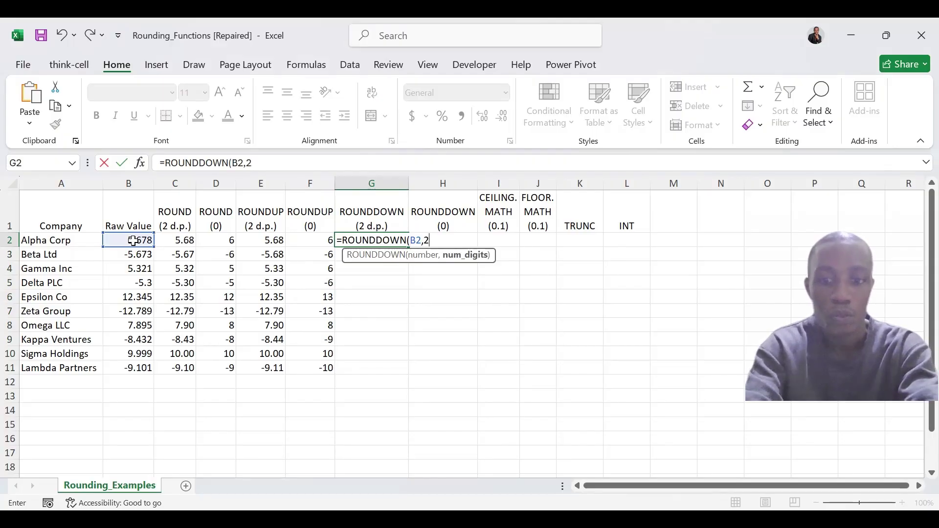
key("ctrl+Return")
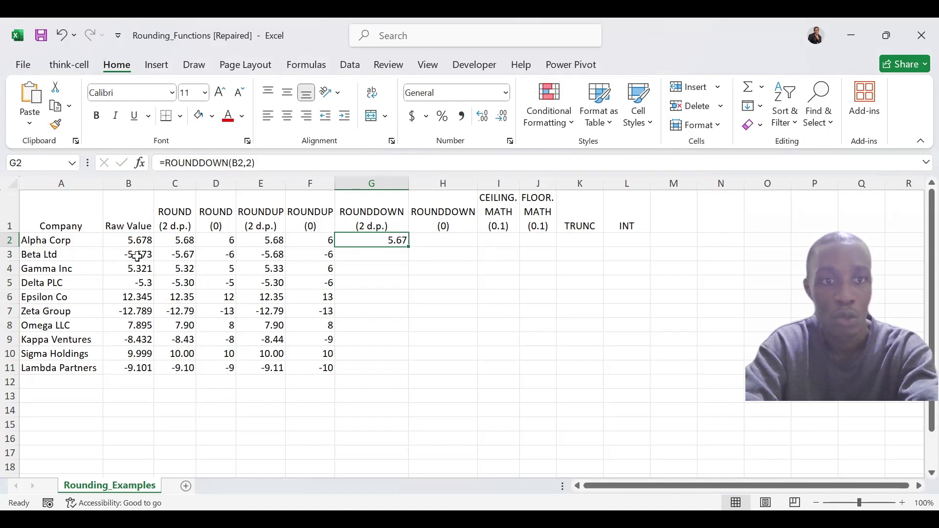
Fill the ROUNDDOWN (2 d.p.) formula down to G11 and display the column's results with two decimal places.
double_click(409, 246)
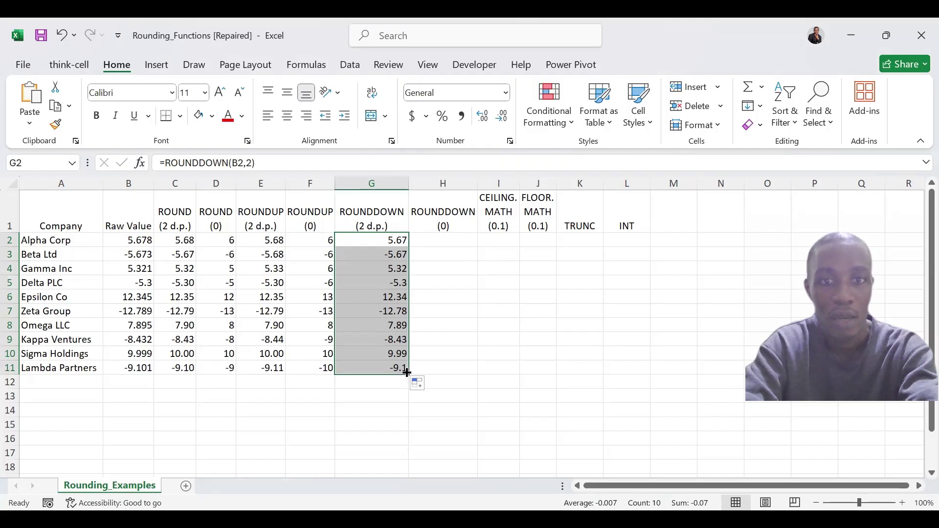
left_click(483, 116)
left_click(504, 121)
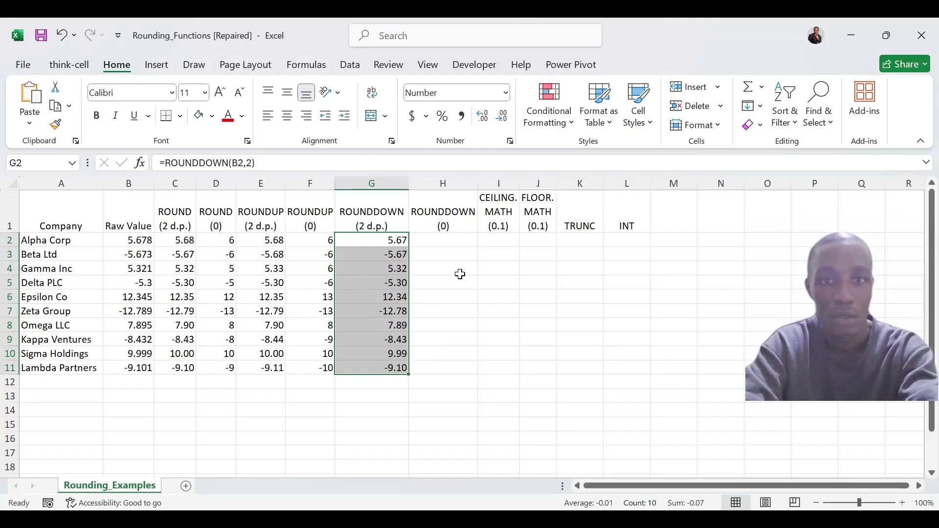
Enter =ROUNDDOWN(B2,0) in cell H2 and fill it down through H11.
left_click(436, 243)
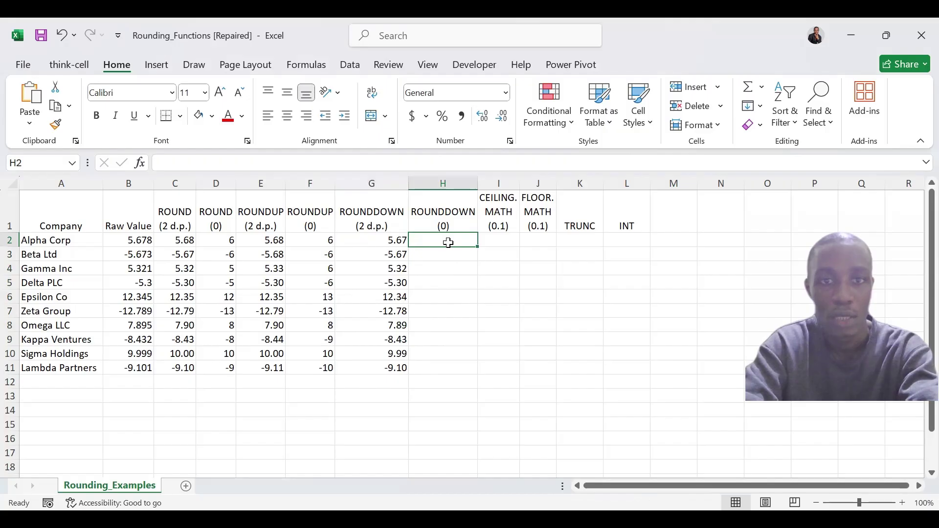
type("=")
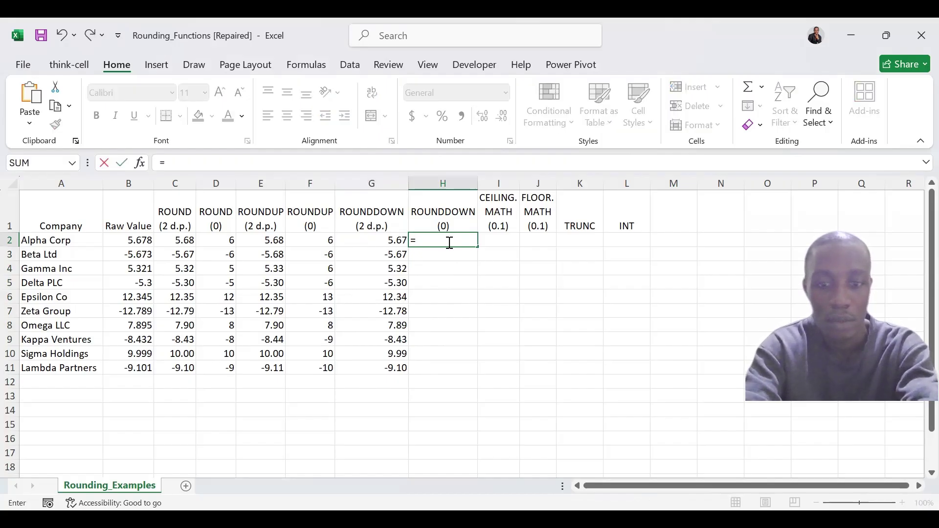
type("ROUND")
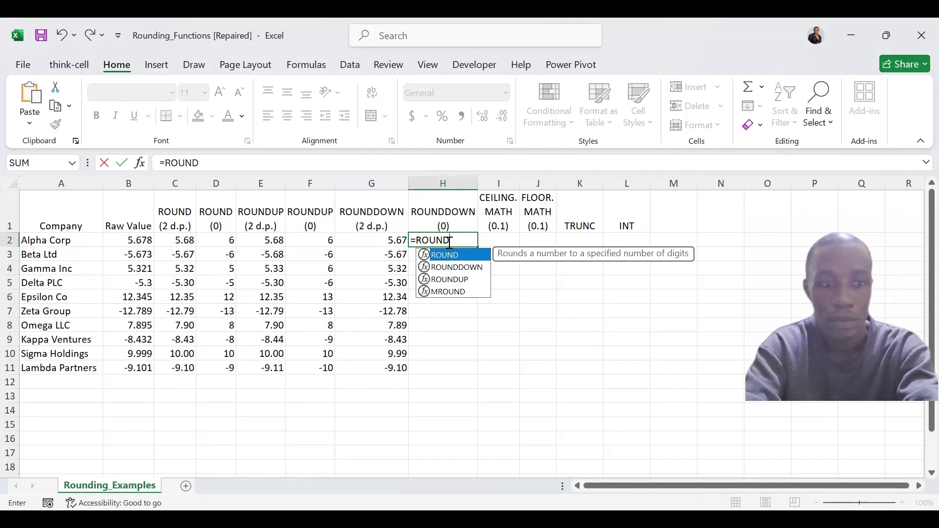
key("Down")
key("Tab")
left_click(133, 246)
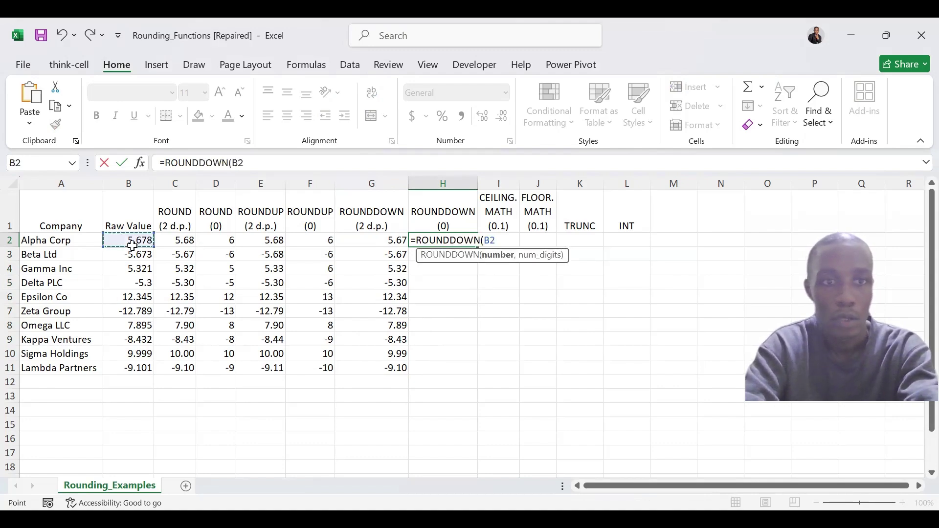
type(",0")
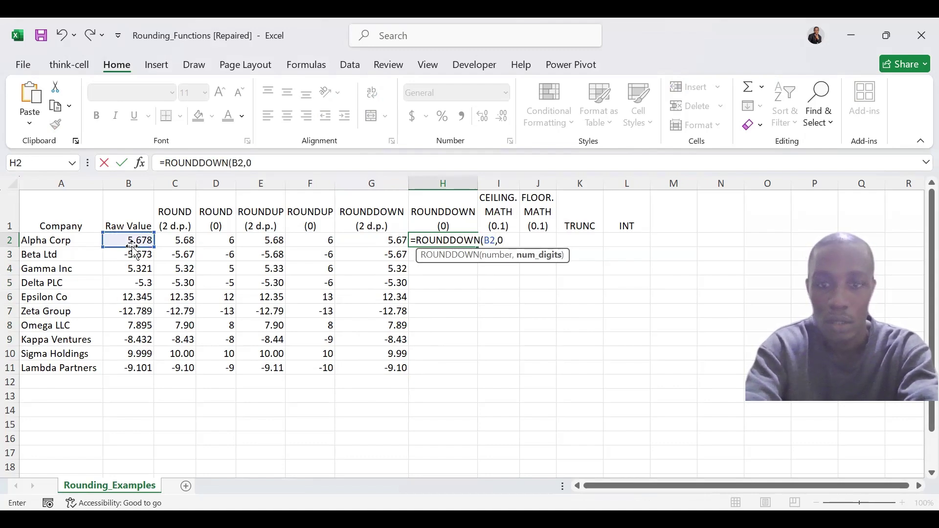
key("ctrl+Return")
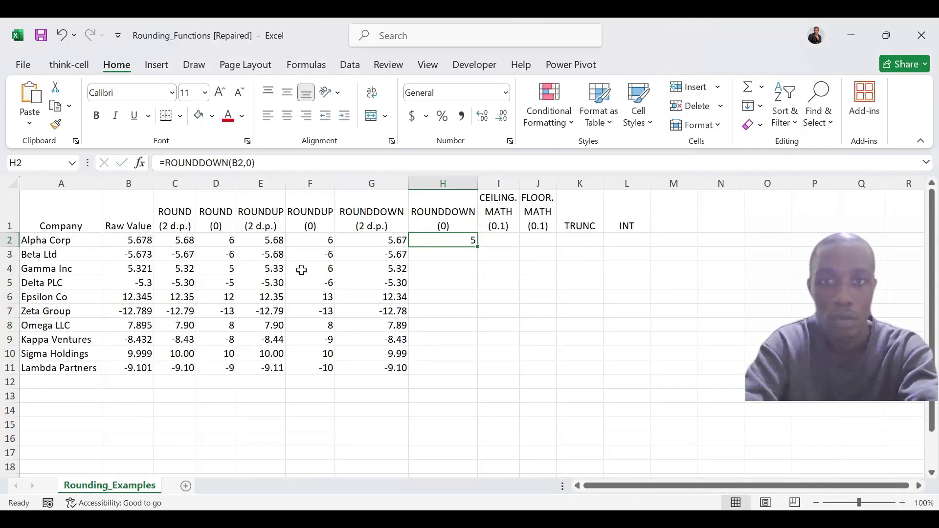
double_click(478, 249)
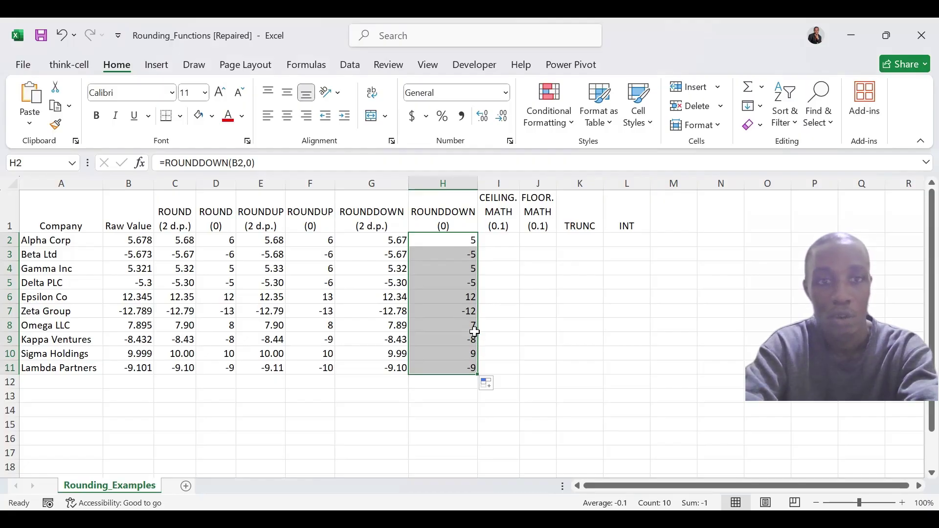
Enter =CEILING.MATH(B2,0.1) in cell I2 to round Alpha Corp's raw value up to the nearest 0.1.
left_click(509, 246)
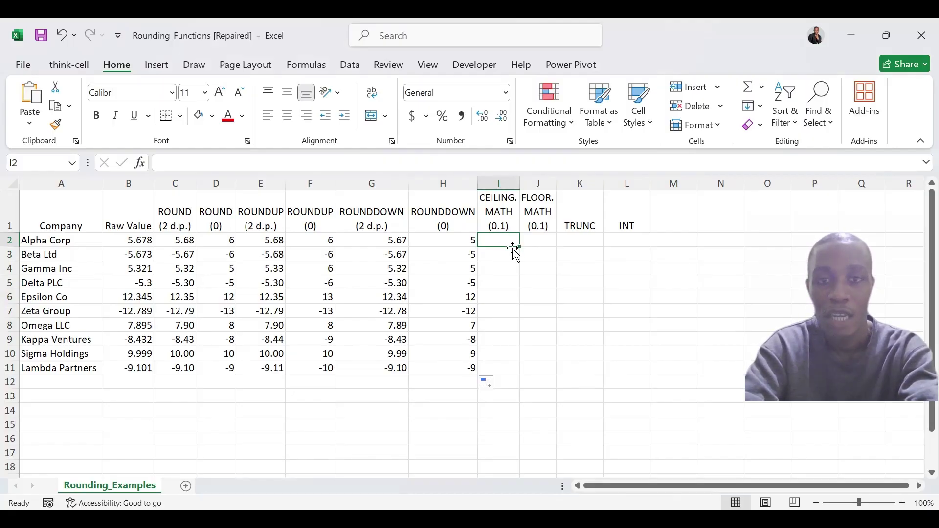
left_click(391, 239)
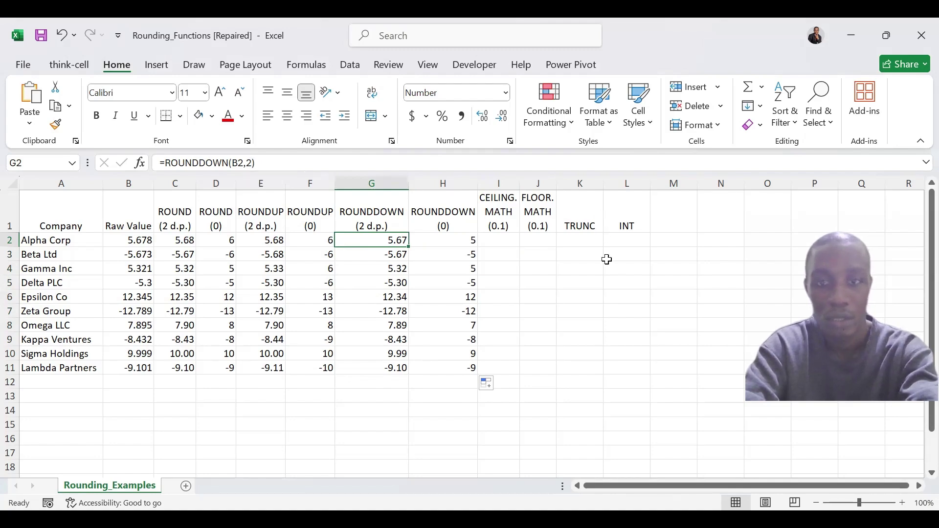
left_click(498, 237)
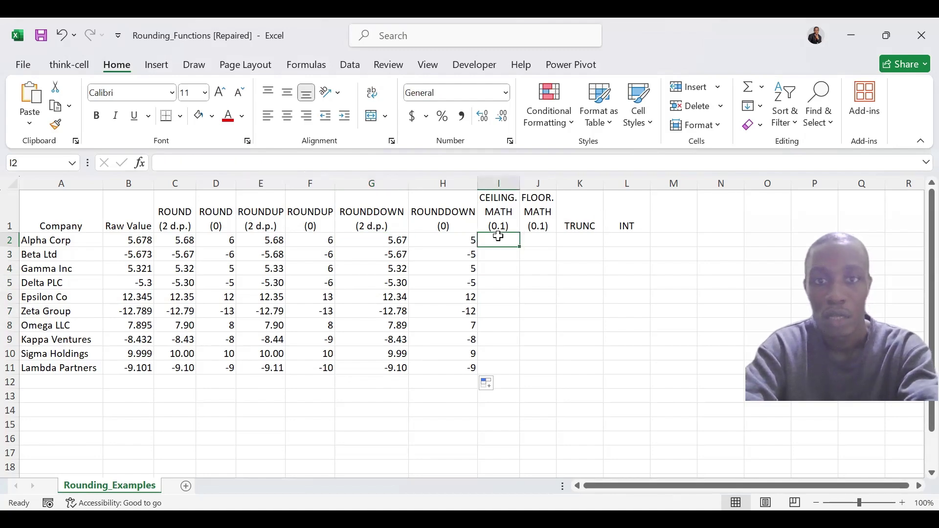
type("=")
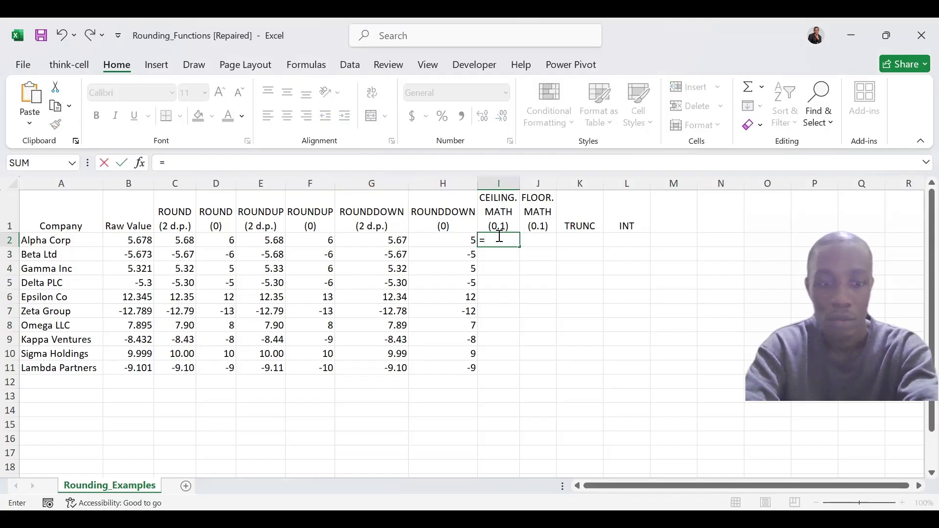
type("CEI")
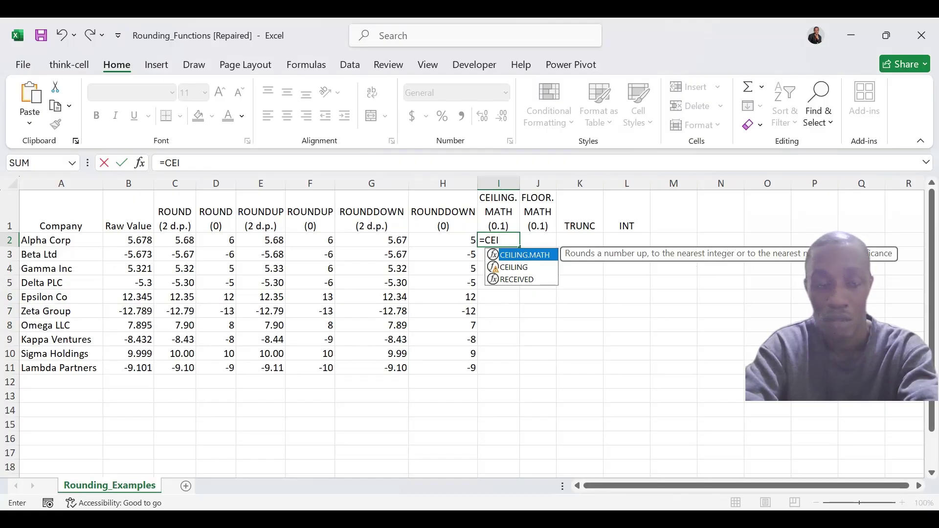
key("Tab")
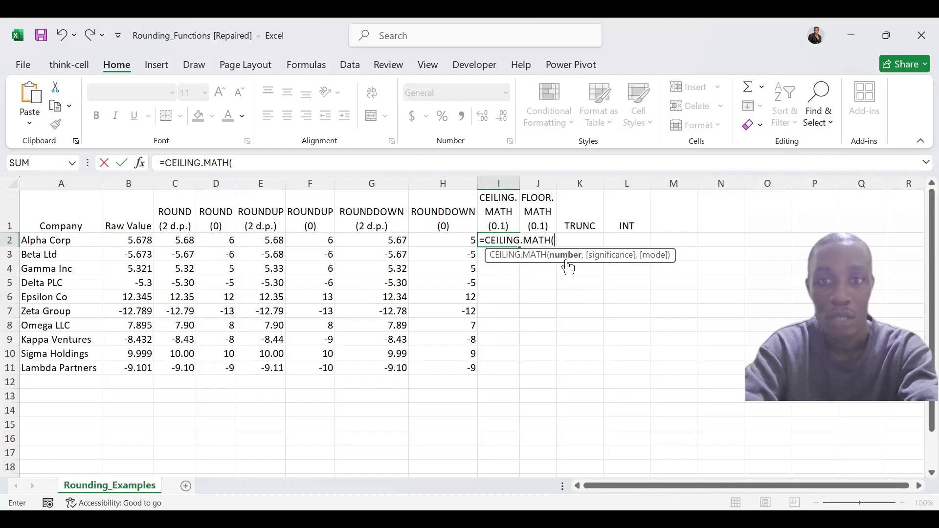
left_click(130, 243)
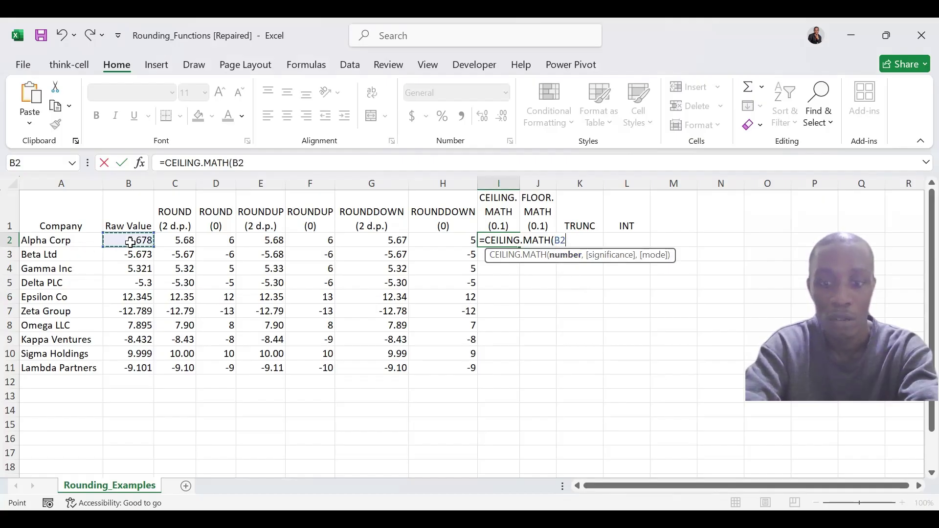
type(",")
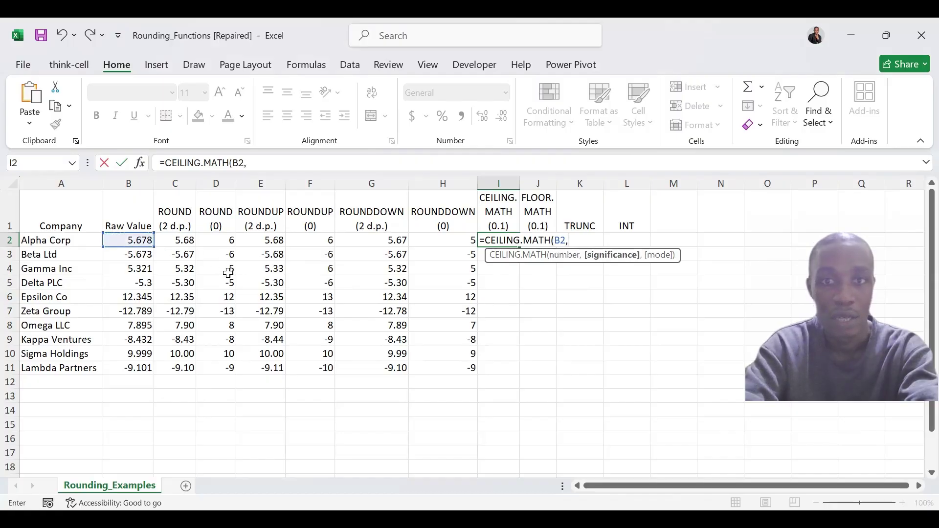
type("0")
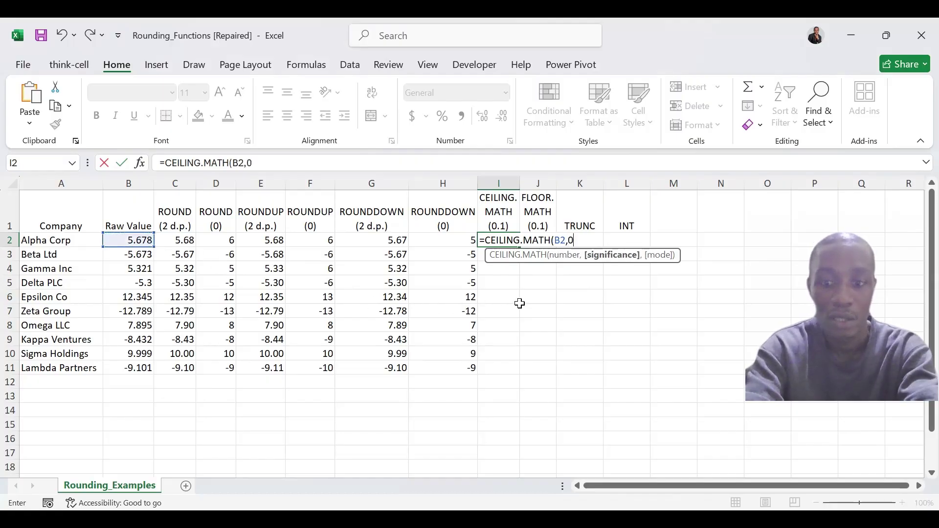
type(".1")
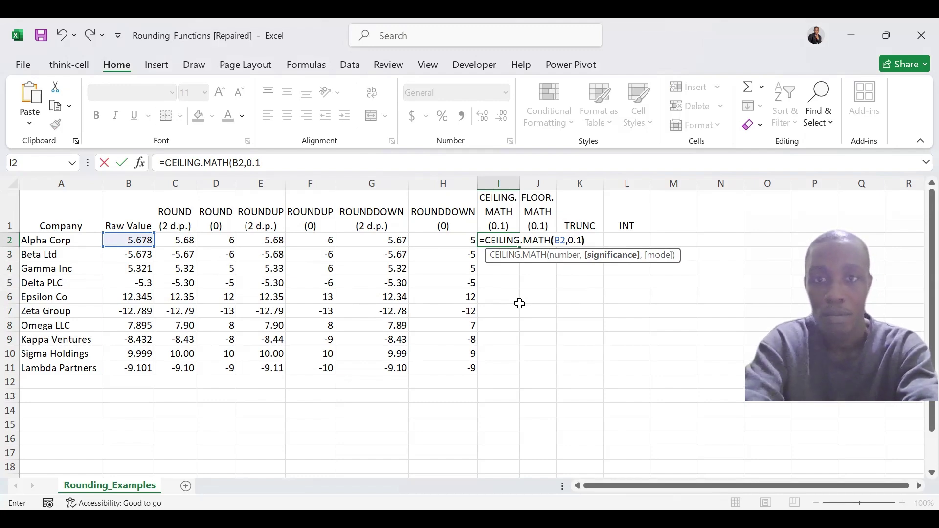
type(")")
key("ctrl+Return")
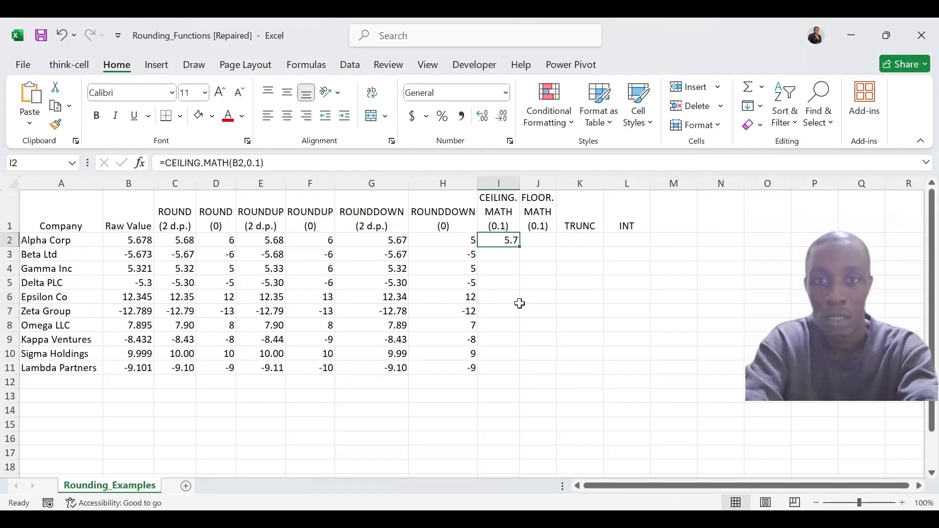
Fill the CEILING.MATH formula down through I11 and check the results for Alpha Corp and Beta Ltd.
double_click(520, 248)
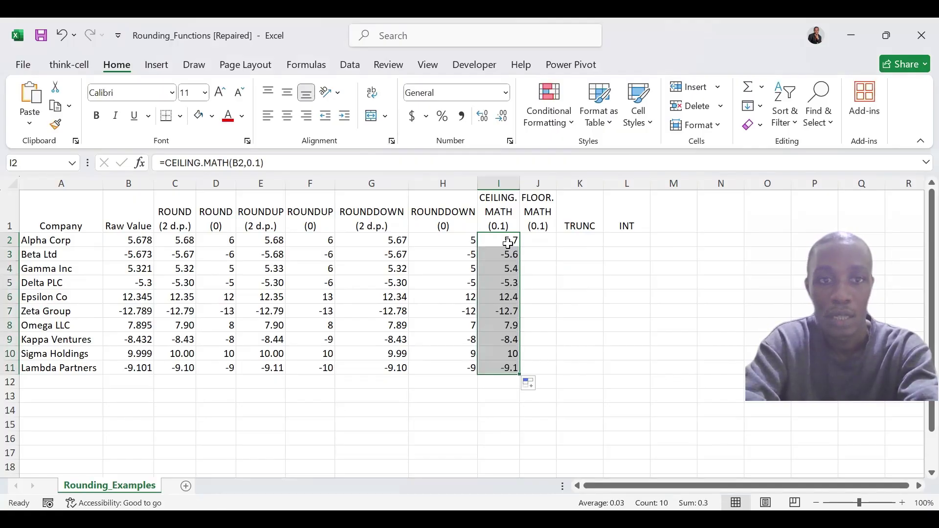
left_click(508, 243)
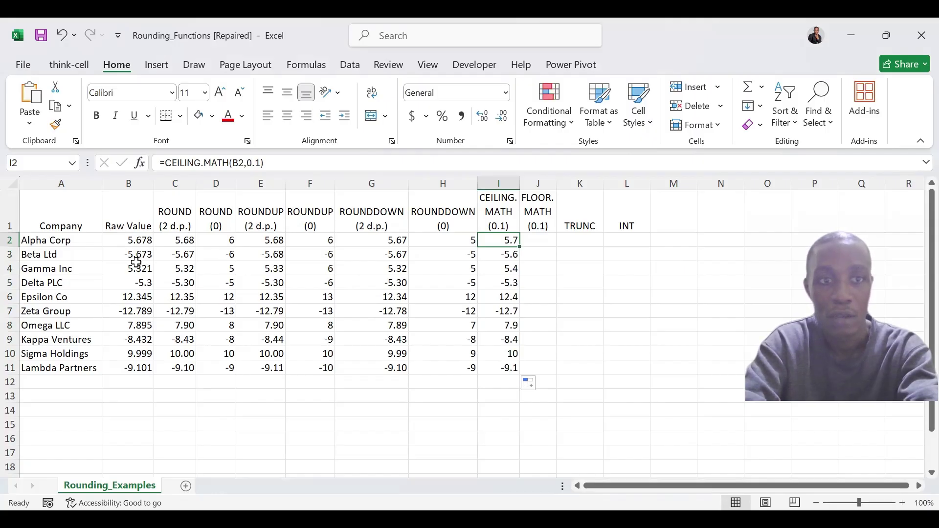
left_click(507, 257)
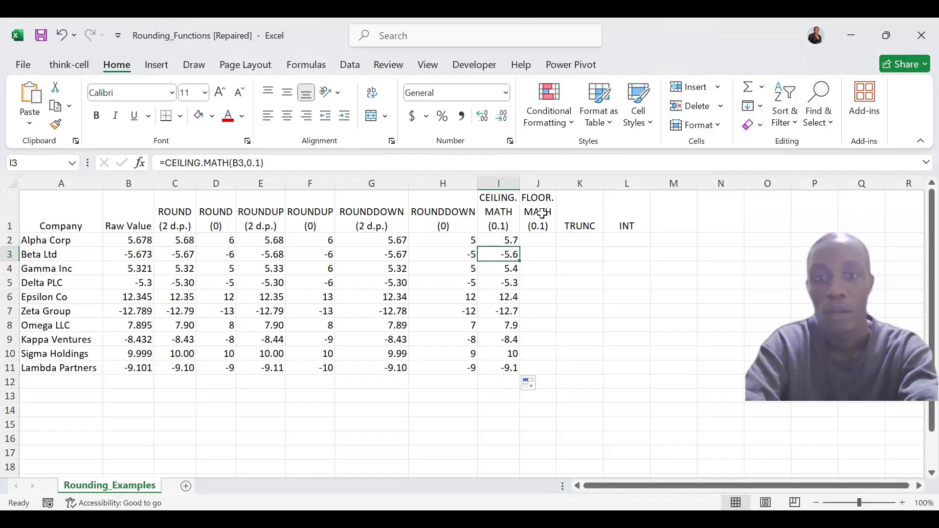
Enter =FLOOR.MATH(B2,0.1) in cell J2 to round Alpha Corp's raw value down to the nearest 0.1.
left_click(545, 252)
left_click(542, 242)
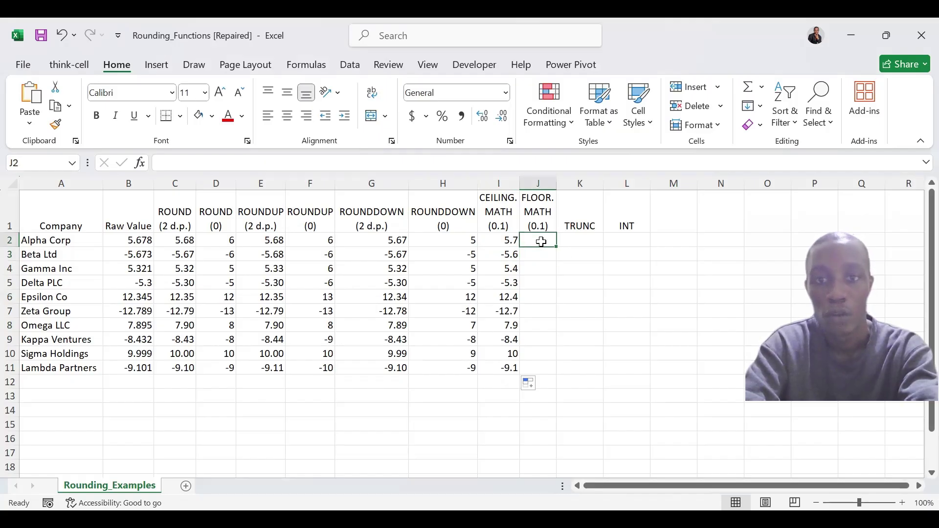
type("=")
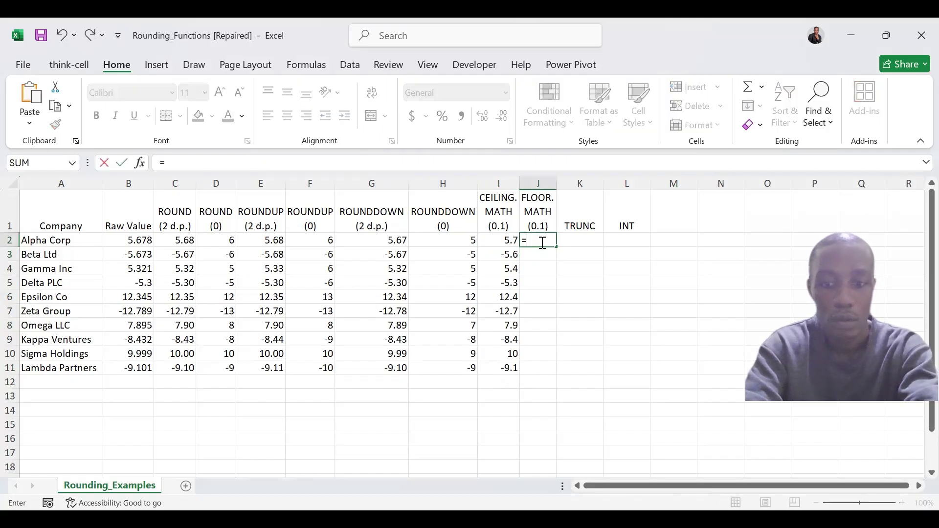
type("FLO")
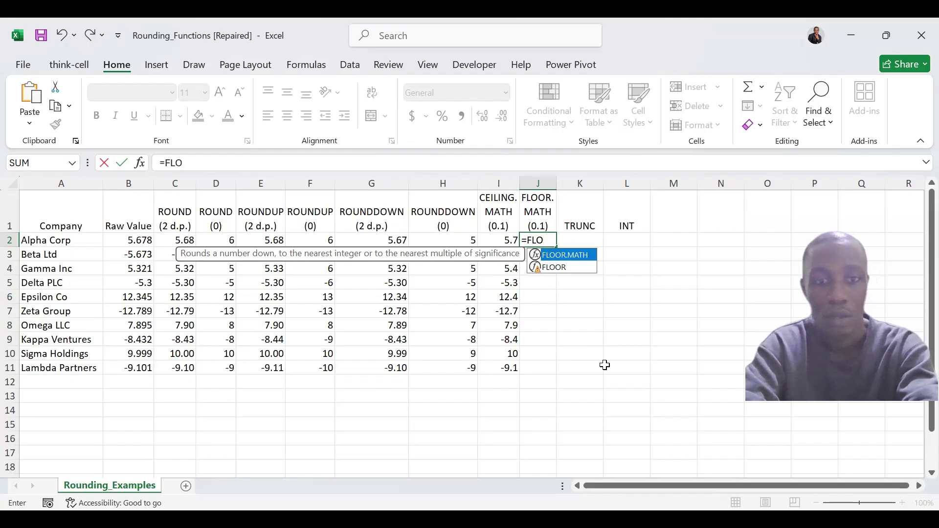
key("Tab")
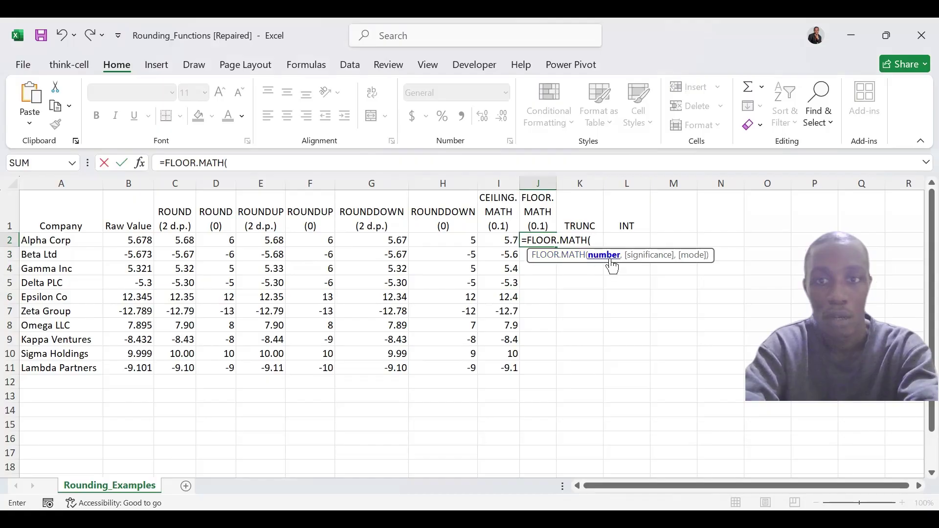
left_click(127, 242)
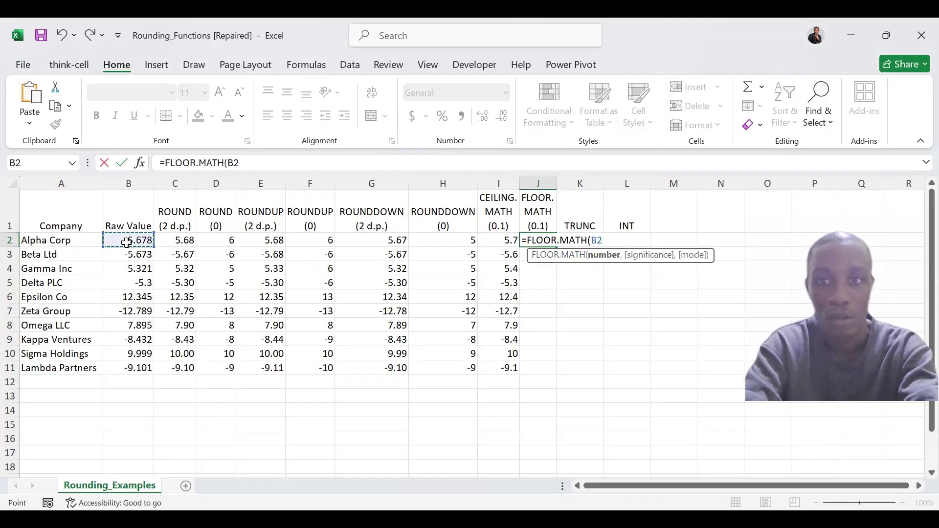
type(",")
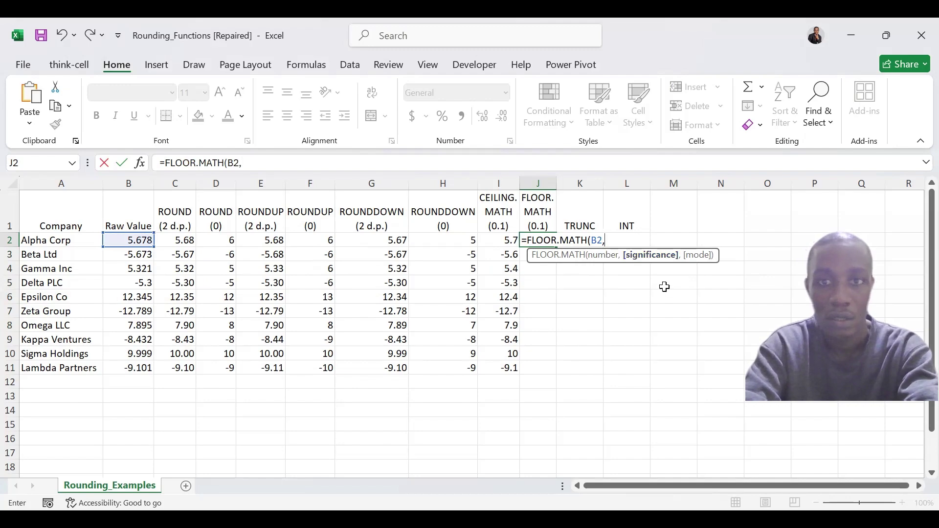
type("0.1")
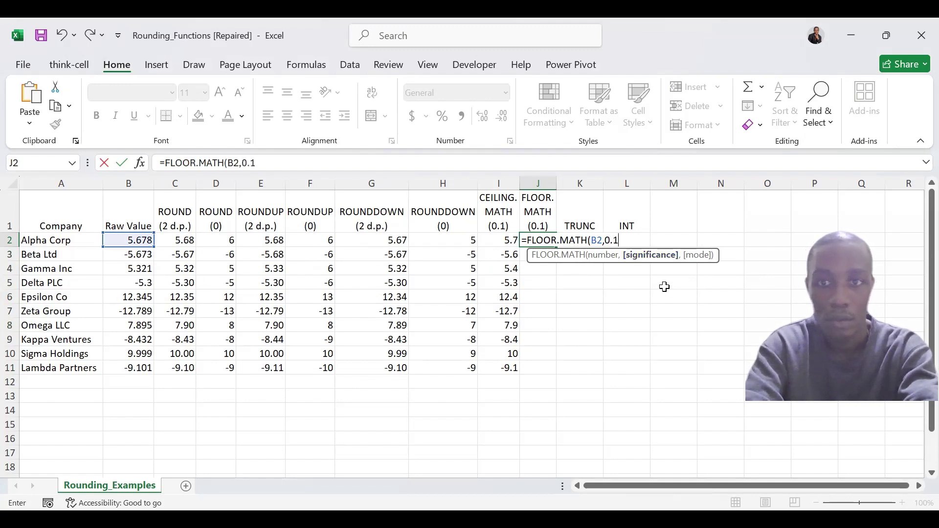
key("ctrl+Return")
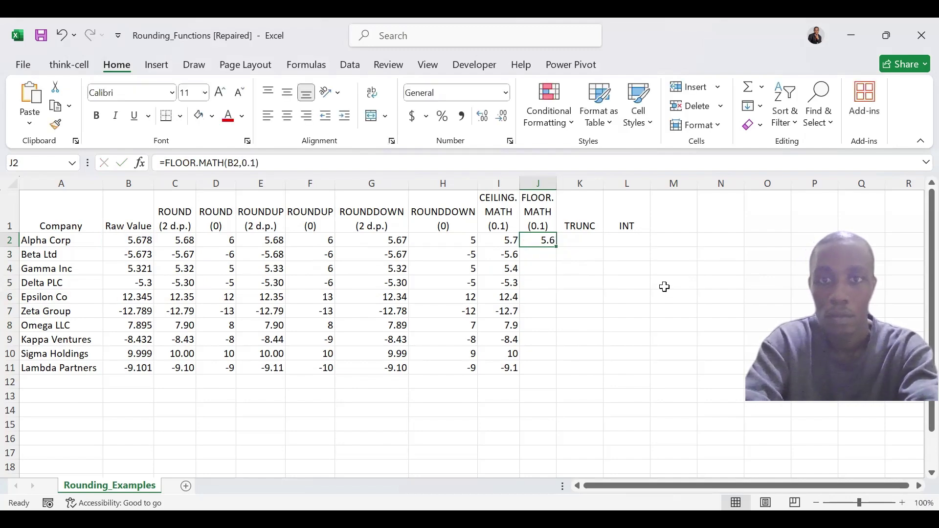
Fill the FLOOR.MATH formula down through J11 and check the results in J2, J3, J11 and J10.
double_click(558, 245)
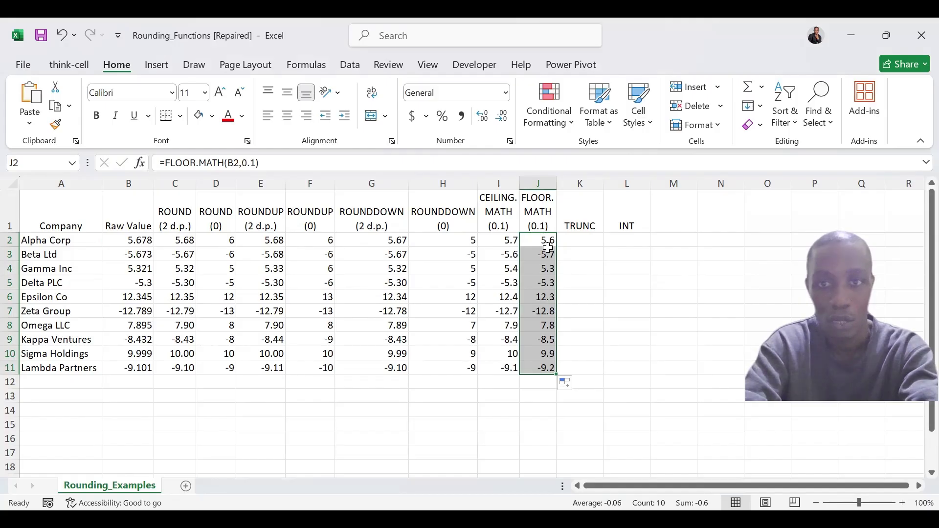
left_click(549, 241)
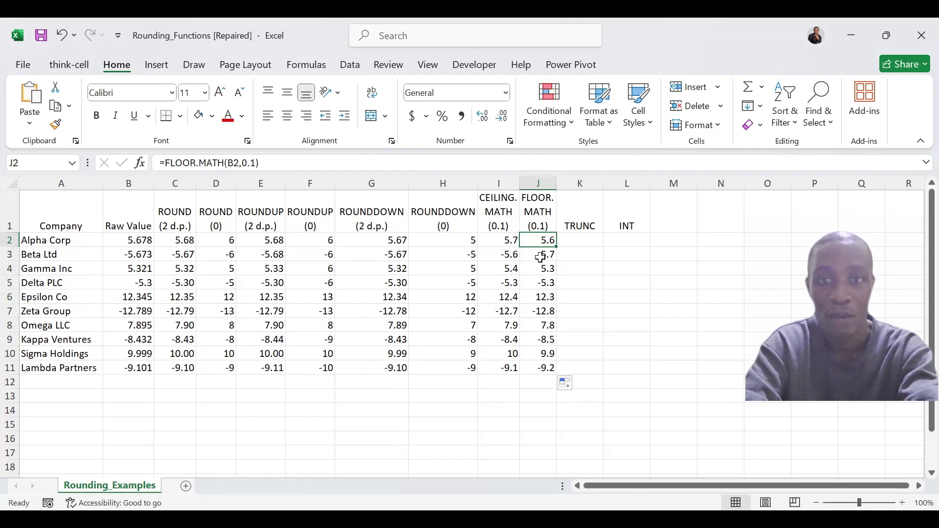
left_click(541, 258)
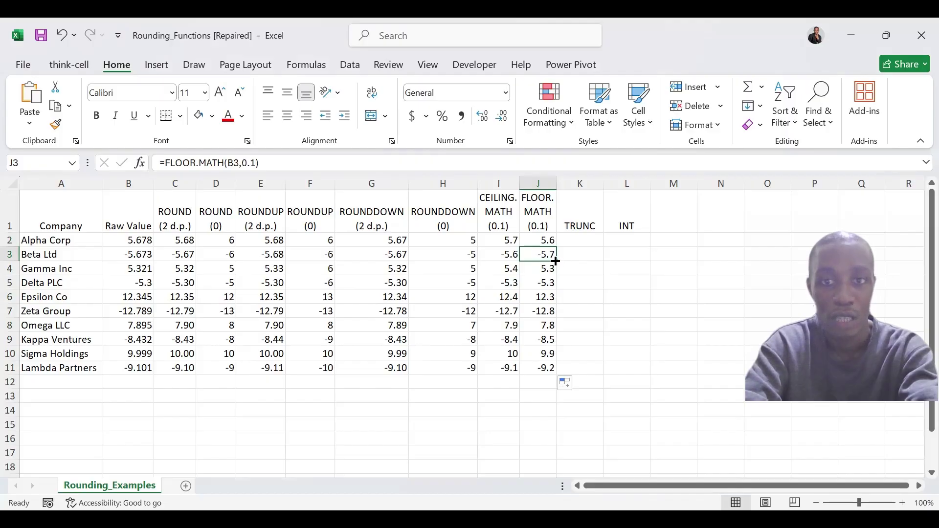
left_click(553, 370)
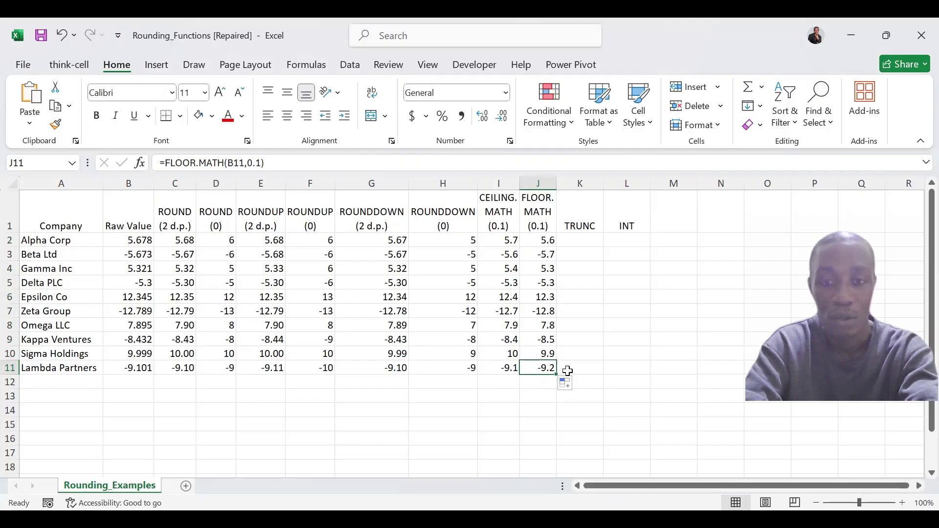
left_click(552, 354)
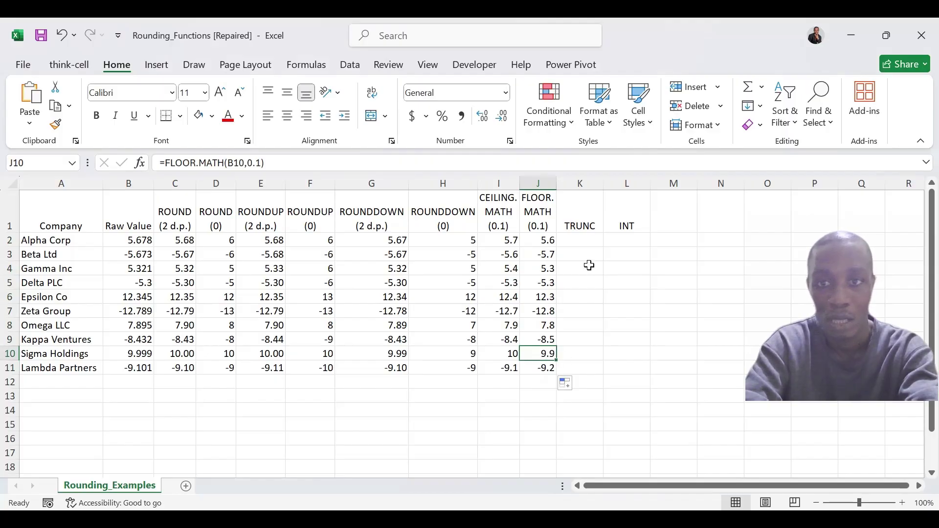
Enter =TRUNC(B2) in cell K2 to strip the decimals from Alpha Corp's raw value.
left_click(577, 240)
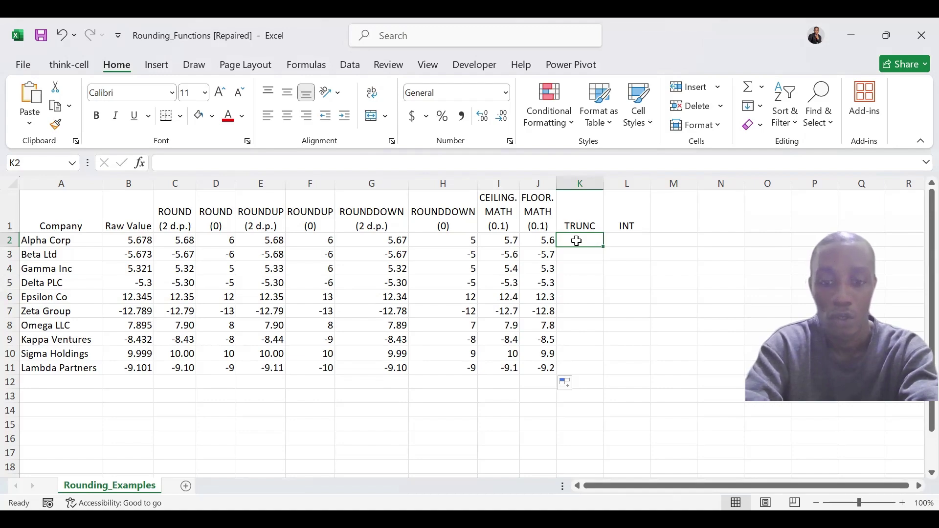
type("=T")
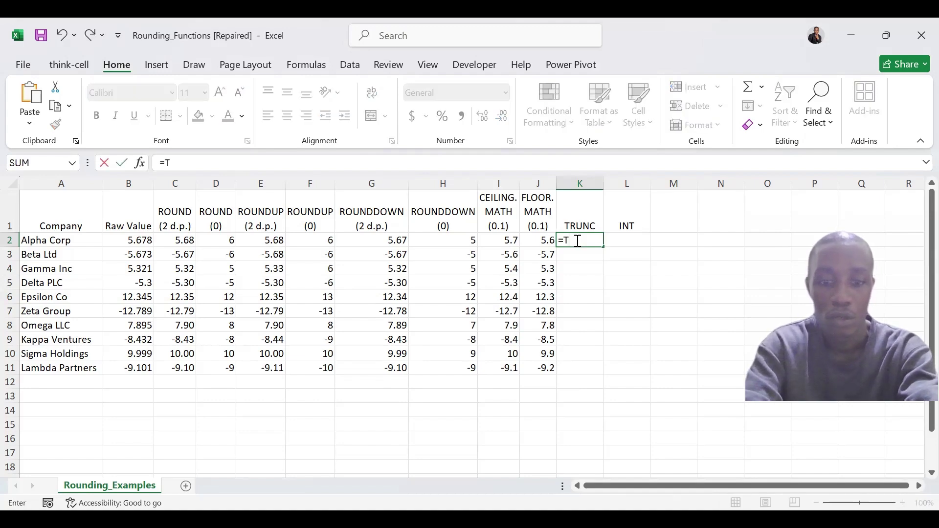
type("RUC")
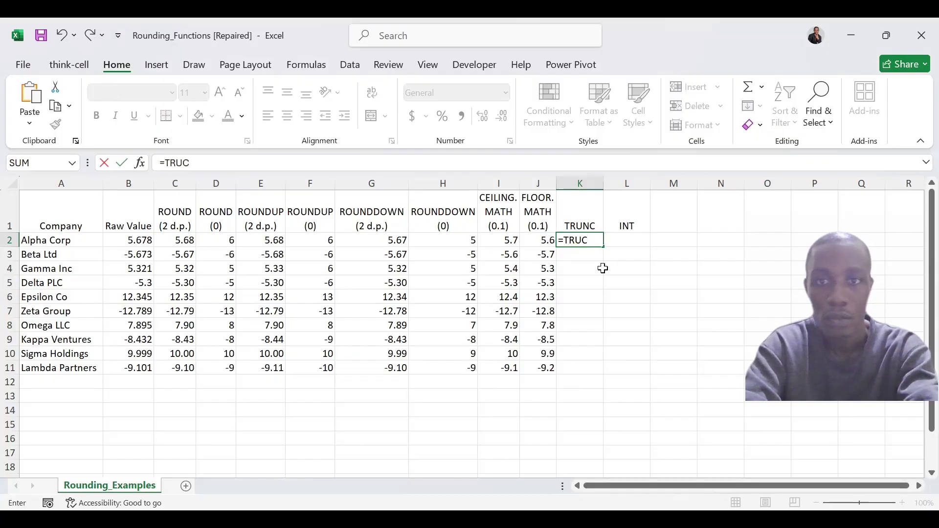
key("BackSpace")
type("NC")
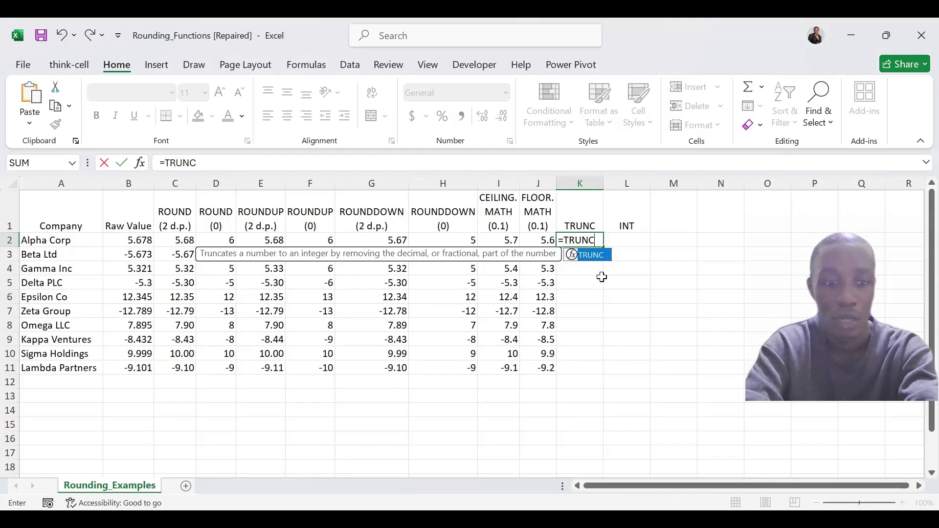
type("(")
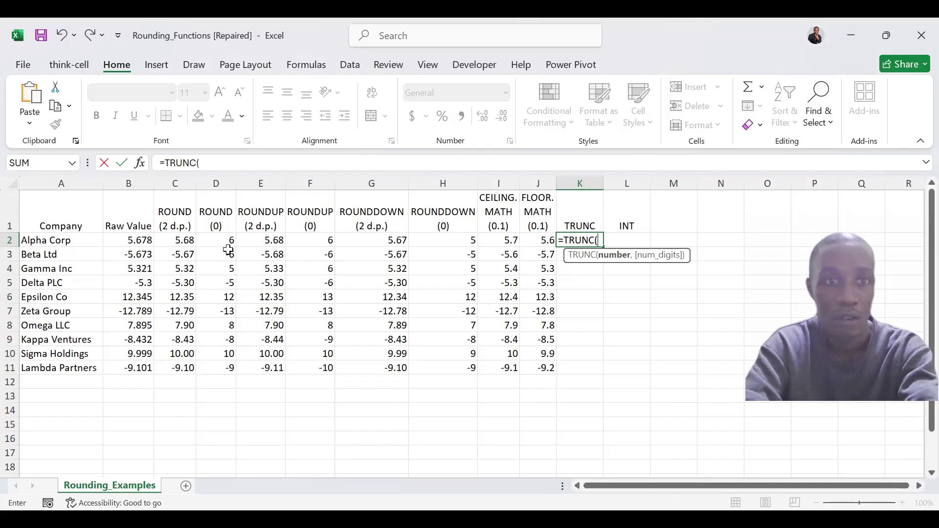
left_click(140, 240)
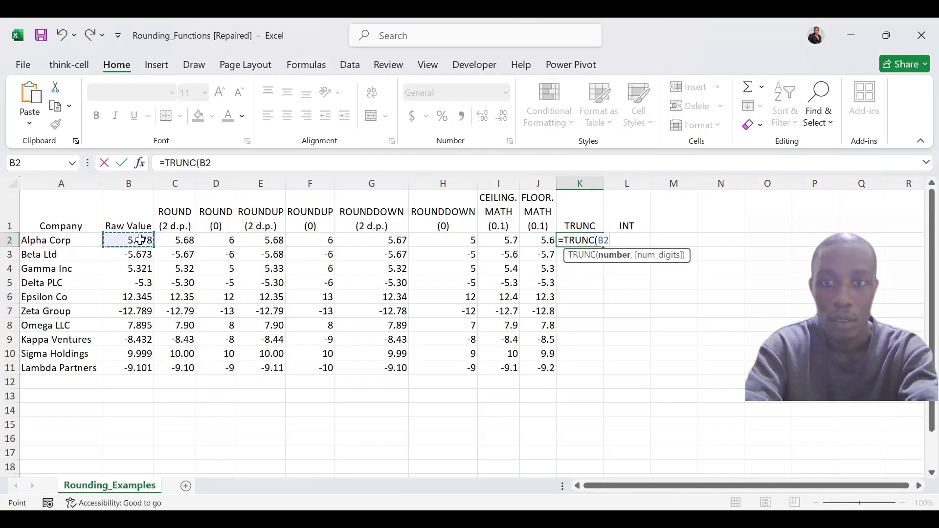
type(")")
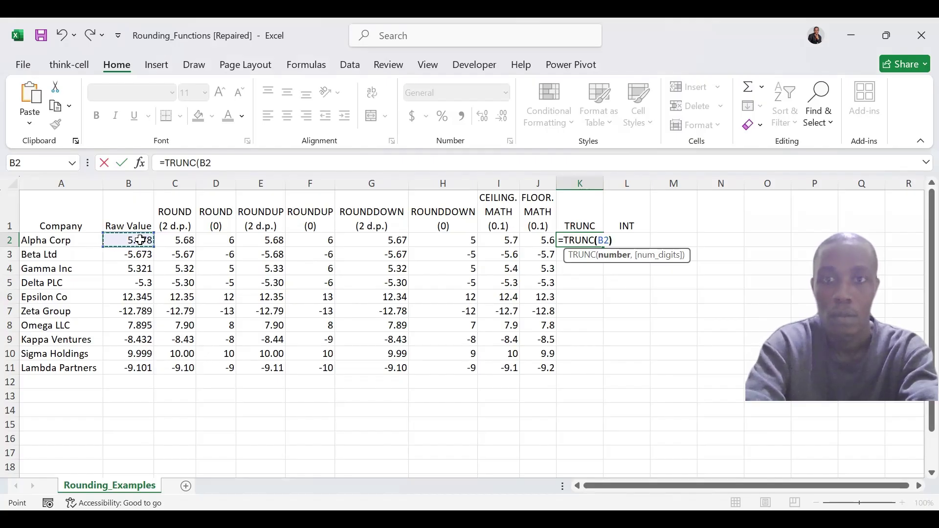
key("ctrl+Return")
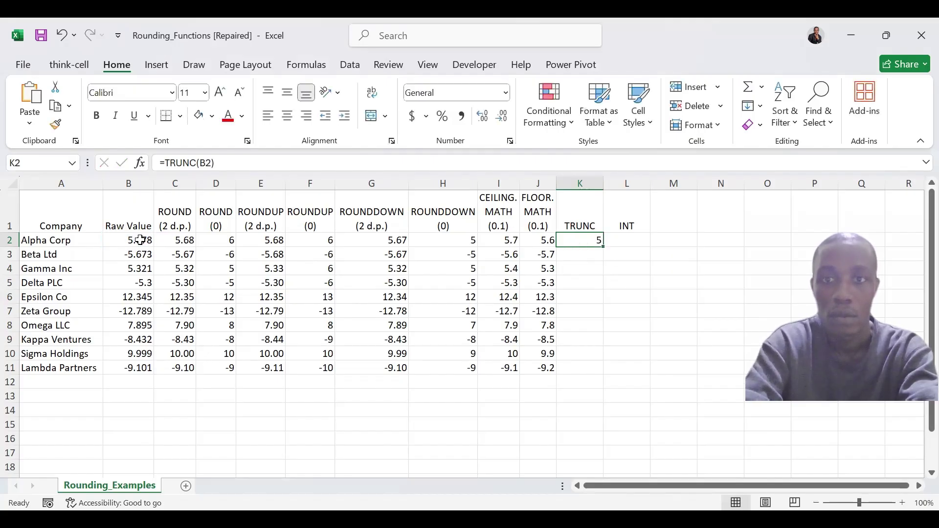
Fill the TRUNC formula down column K through K11 for all the companies.
double_click(606, 247)
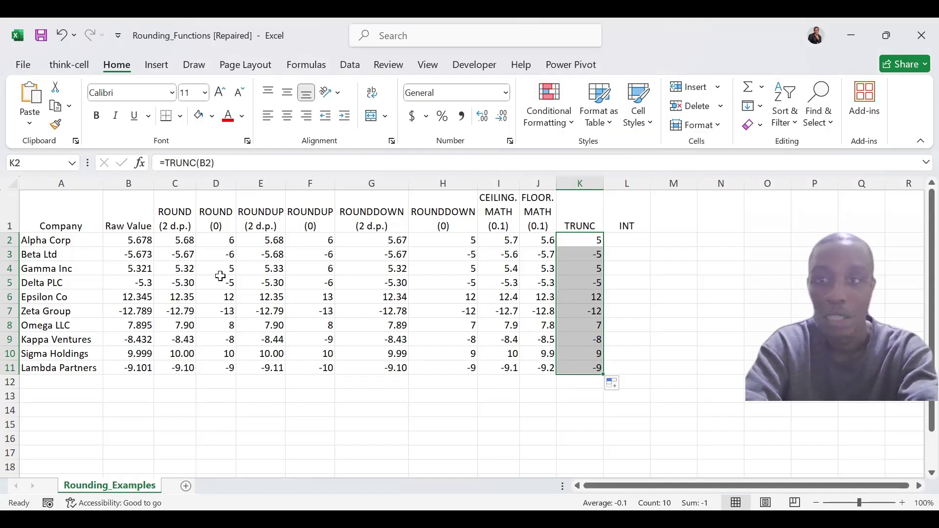
Enter =INT(B2) in cell L2 for Alpha Corp's raw value and fill the formula down through L11.
left_click(629, 237)
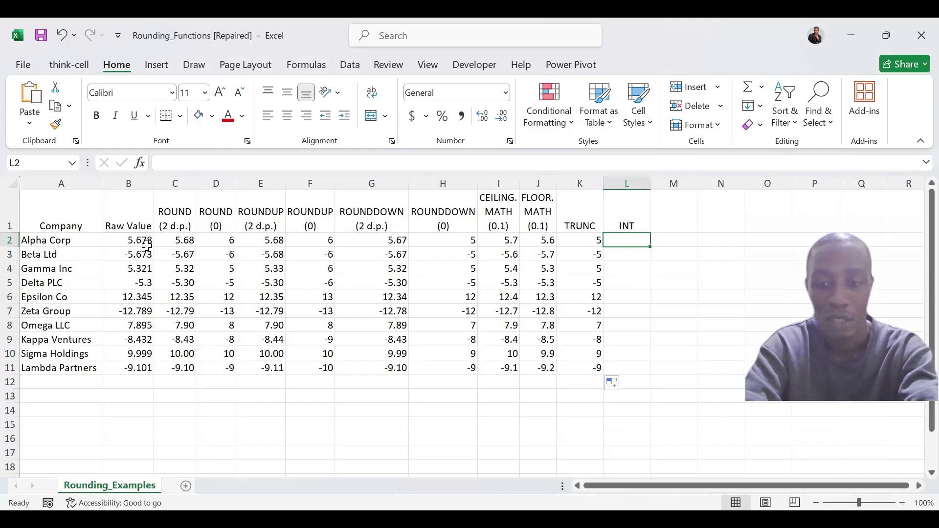
type("=")
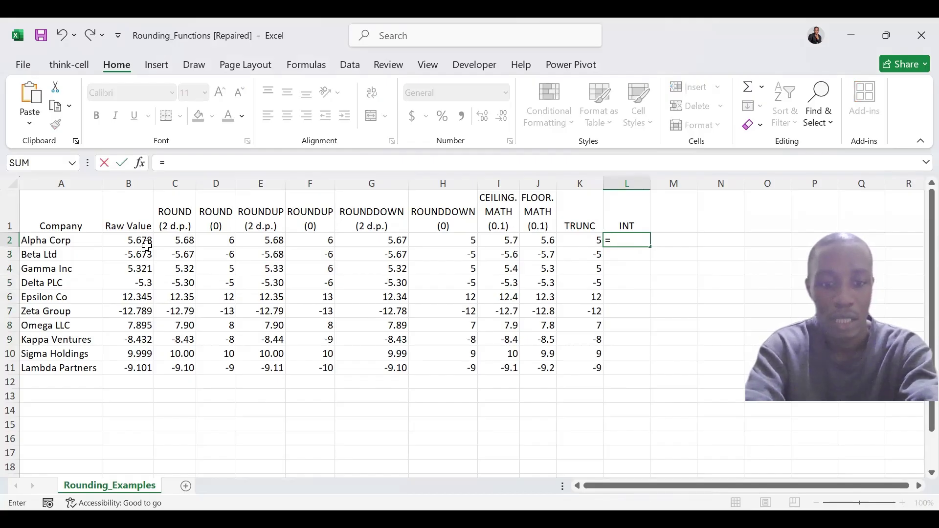
type("INT")
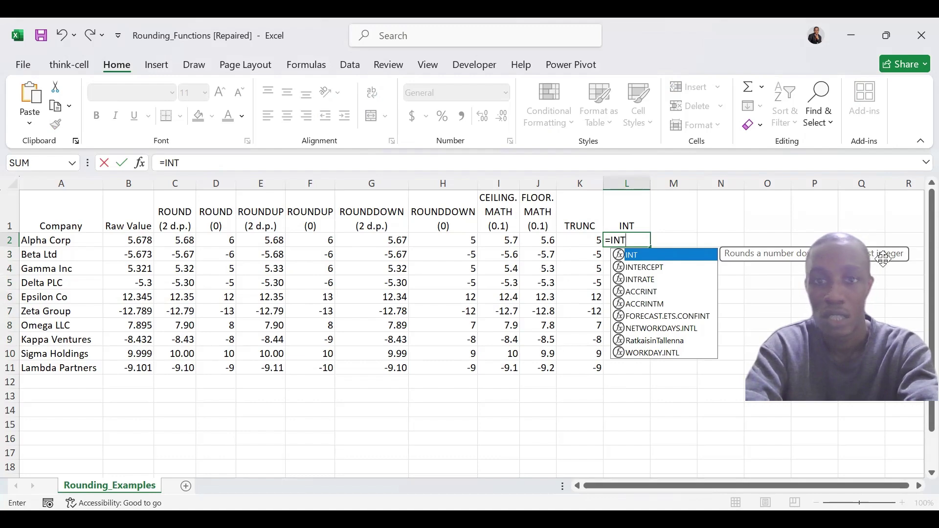
type("(")
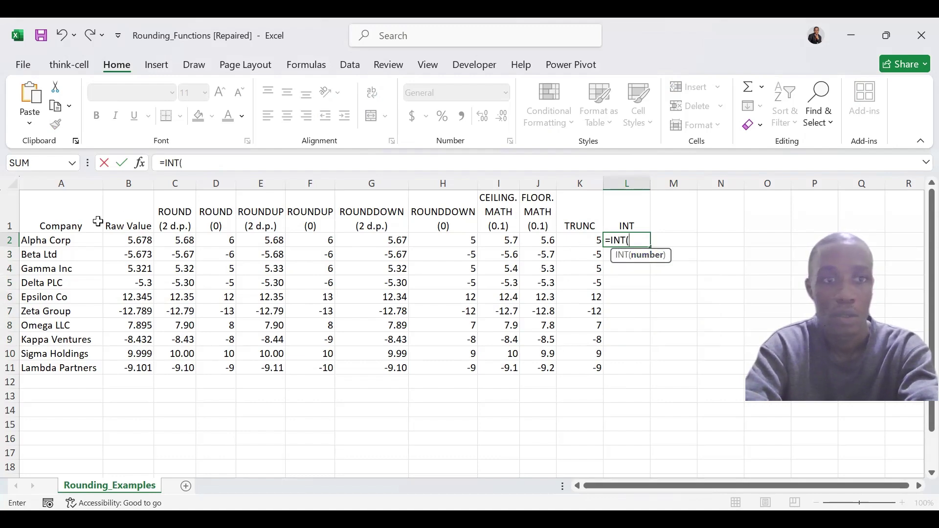
left_click(138, 245)
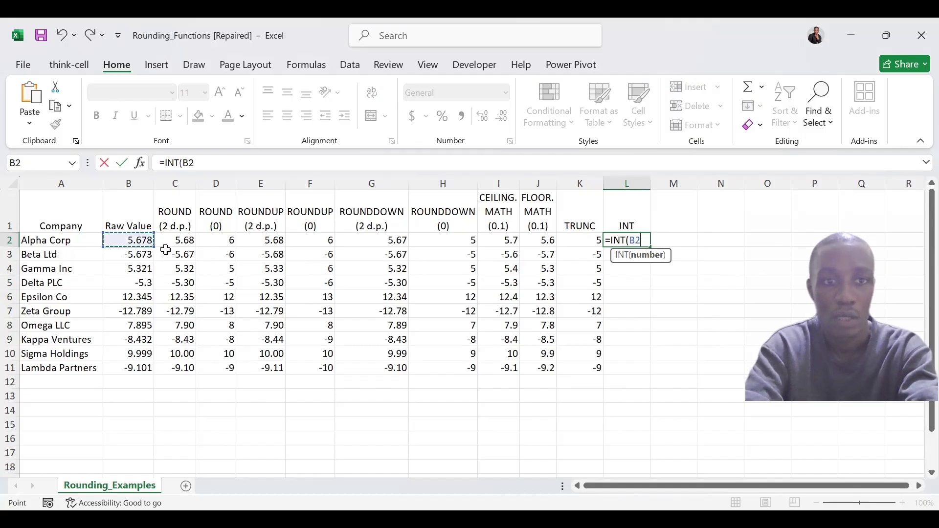
type(")")
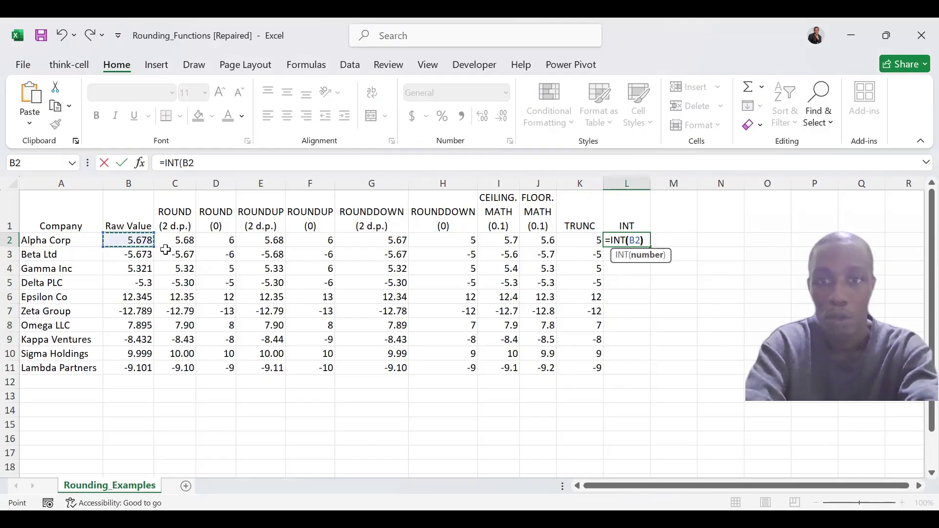
key("ctrl+Return")
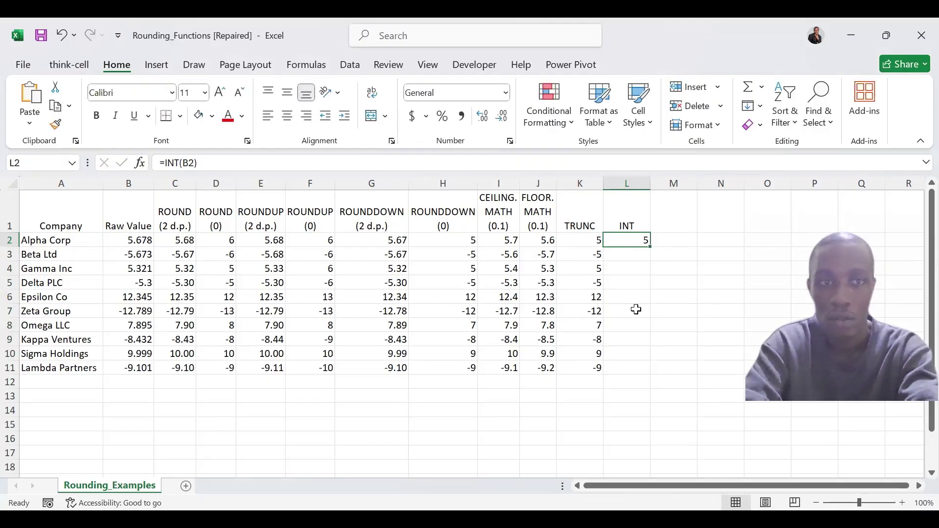
double_click(653, 250)
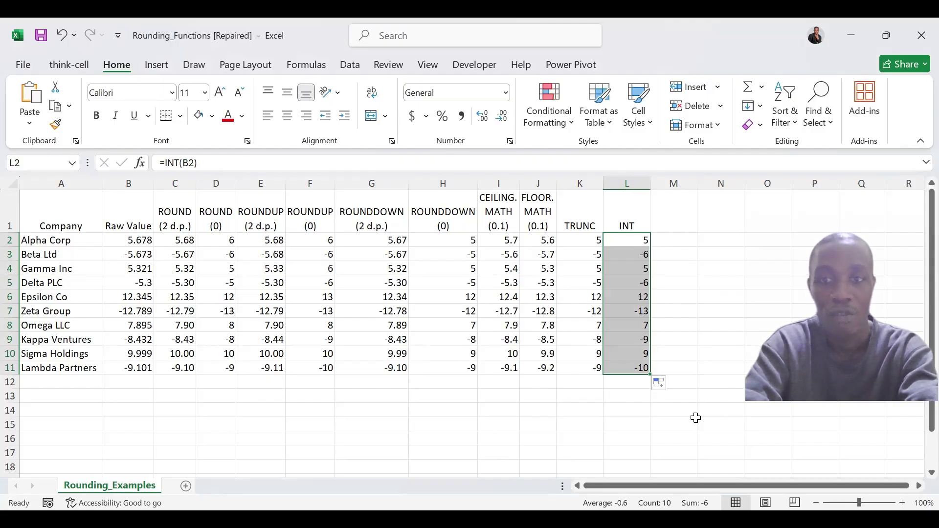
left_click(435, 394)
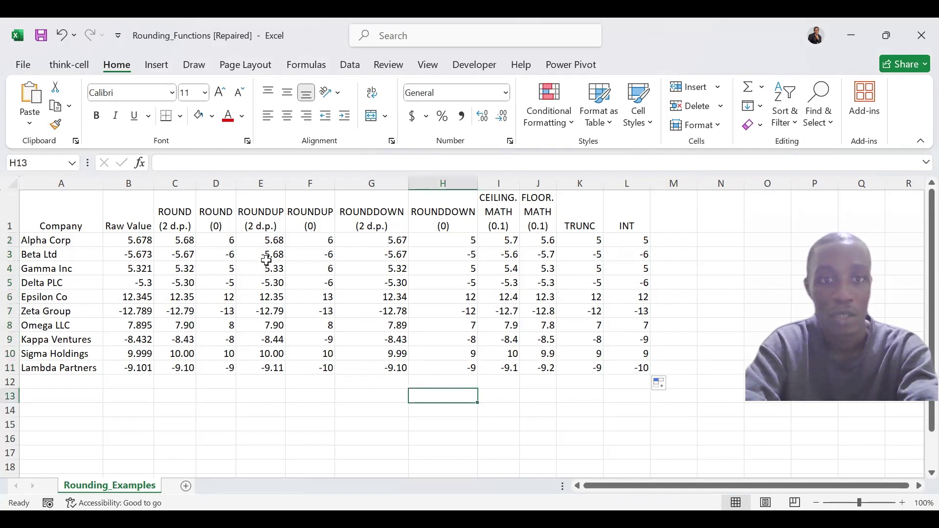